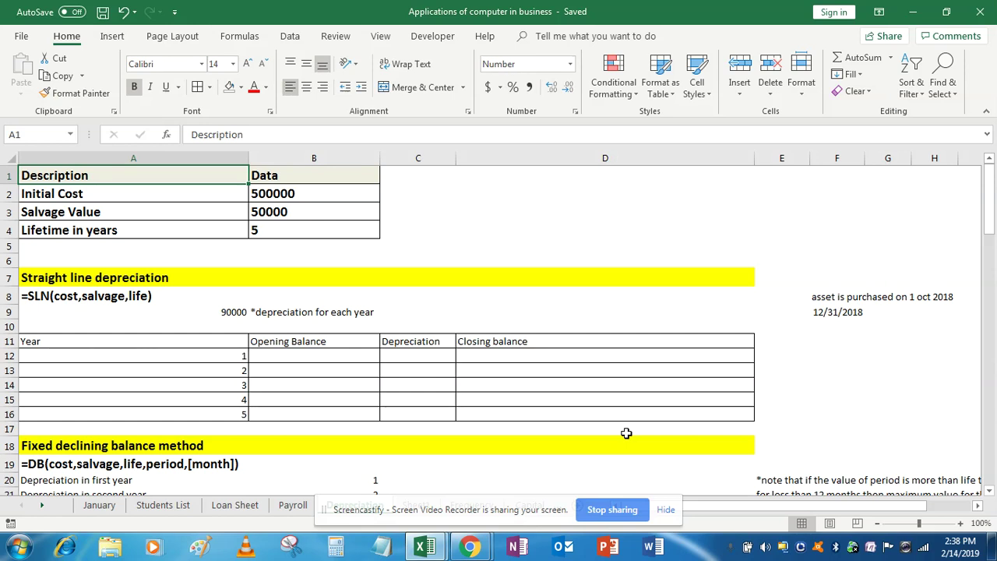
Review the inputs: initial cost 500000, salvage value and lifetime, plus the SLN syntax note
key(Down)
key(Down)
key(Up)
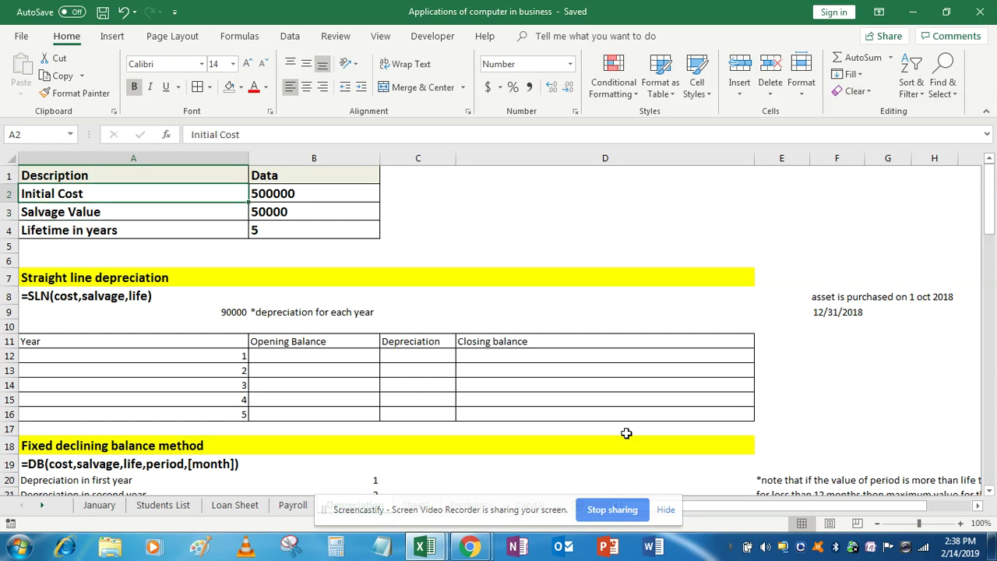
key(Right)
key(Left)
key(Down)
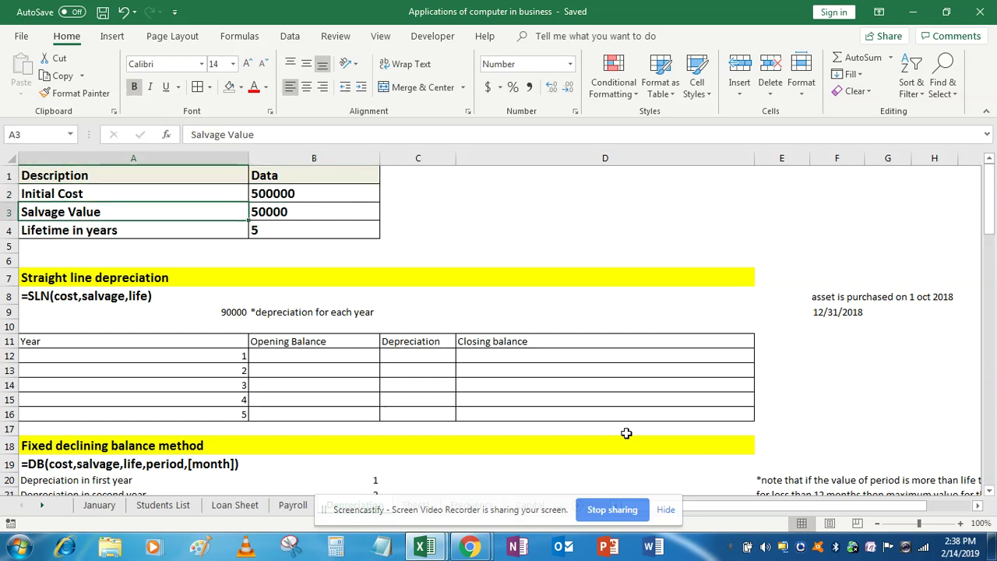
key(Down)
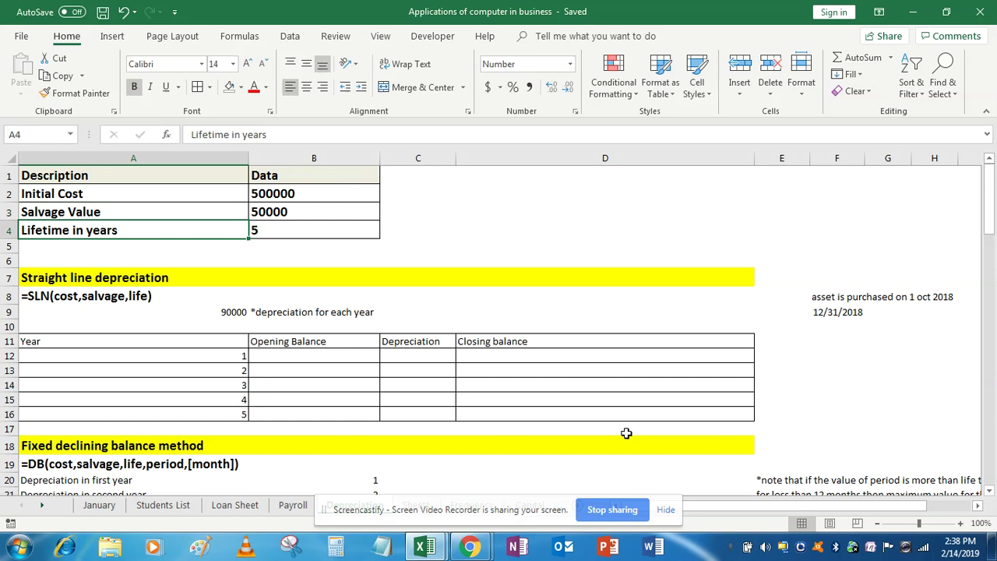
key(Down)
key(Down)
key(Down)
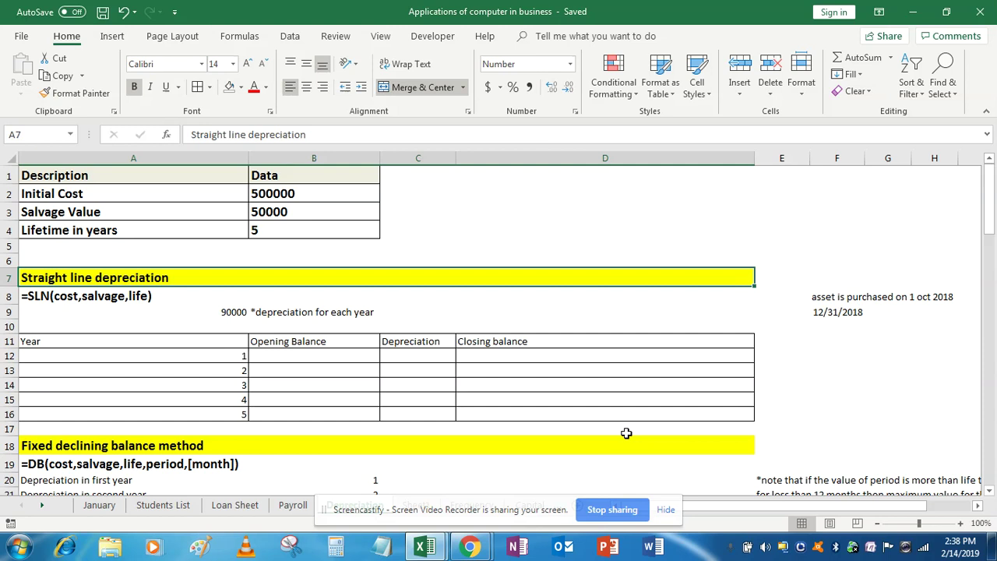
key(Down)
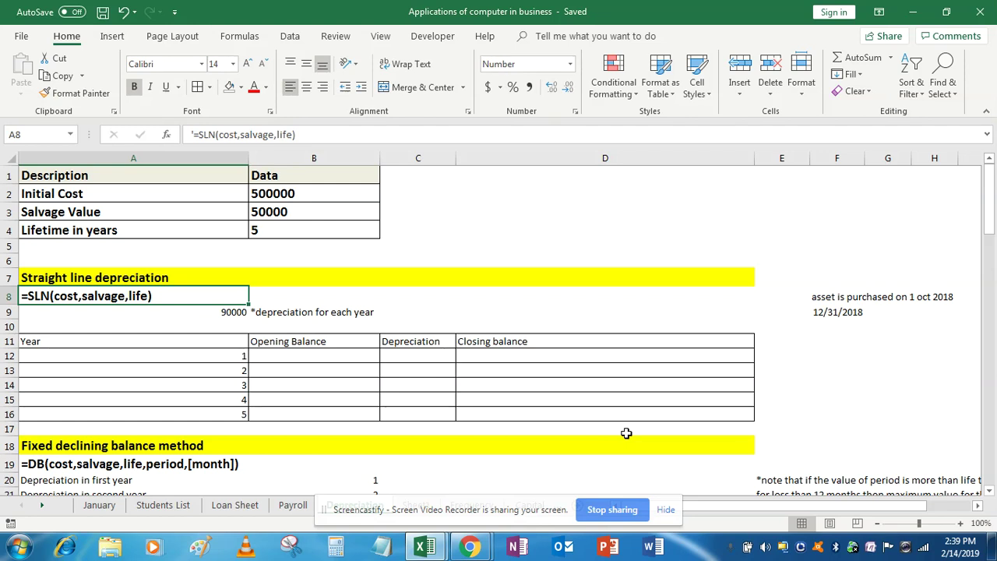
Enter =SLN(B2,B3,B4) in A9, returning 90000 per year
key(Right)
key(Down)
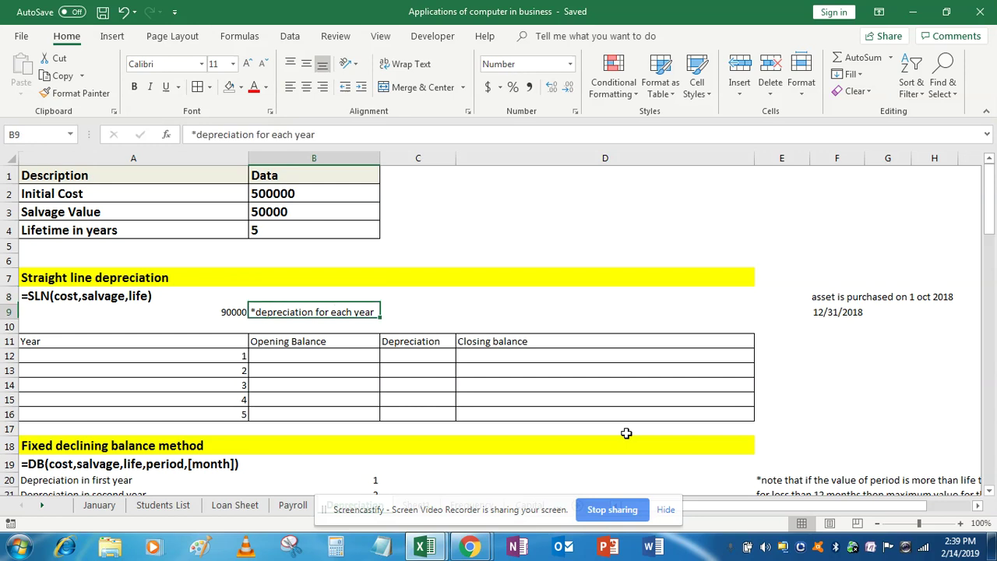
key(Left)
text(=sln)
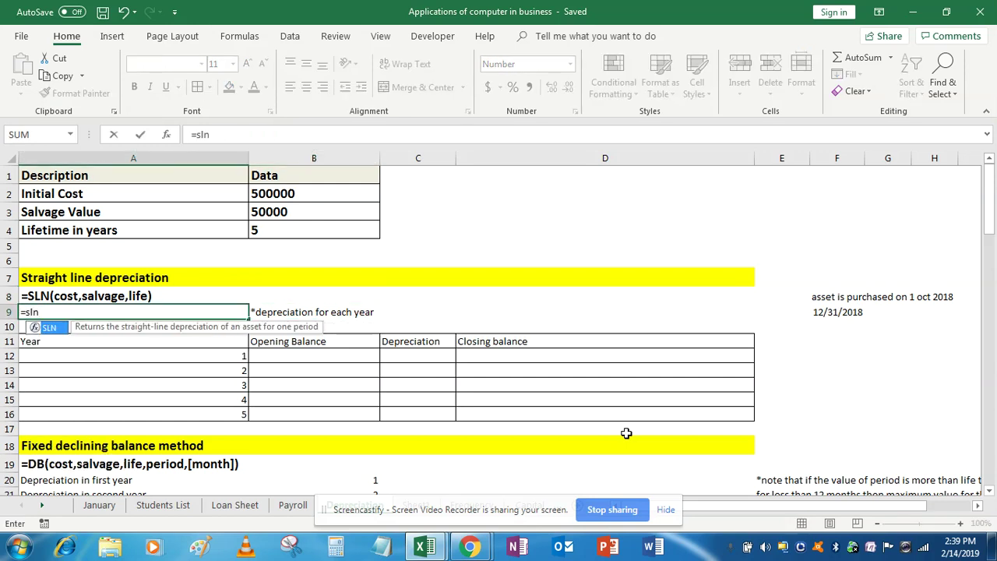
key(Tab)
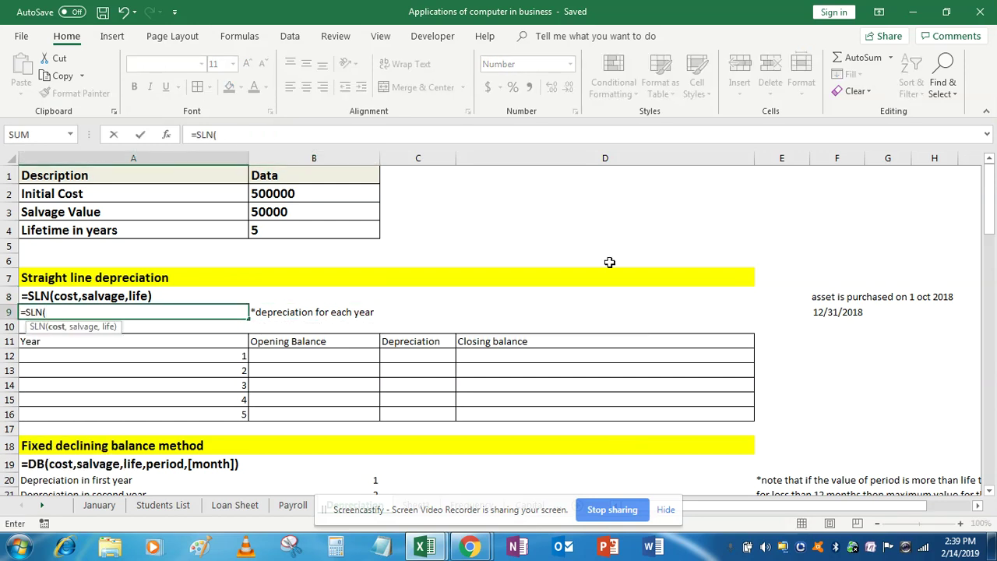
click(320, 193)
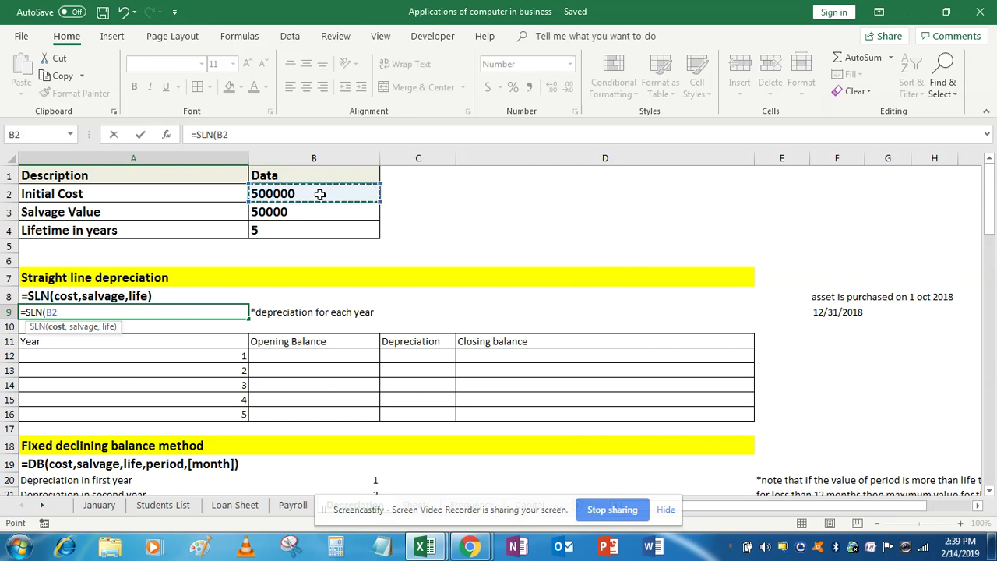
text(,)
click(318, 212)
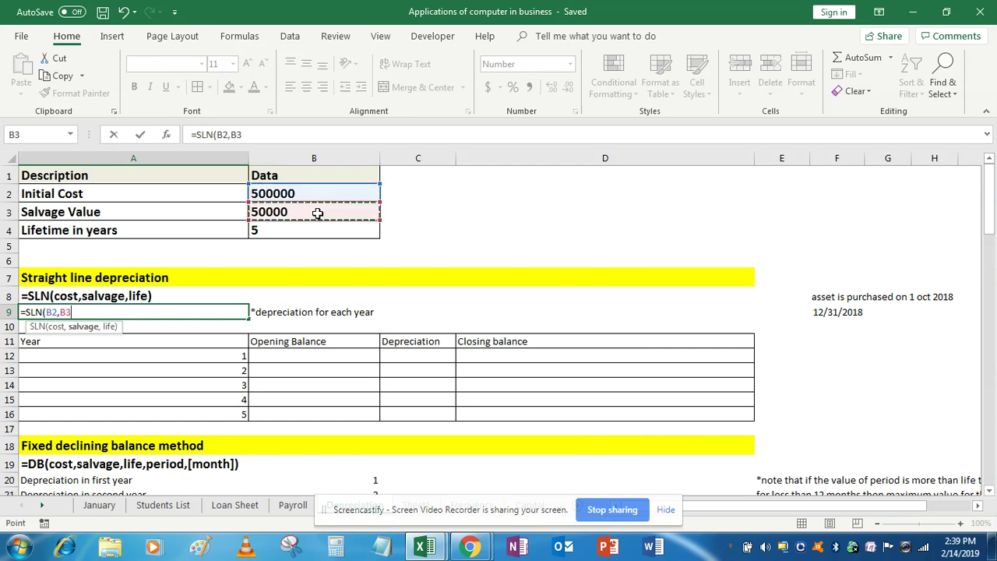
text(,)
click(312, 231)
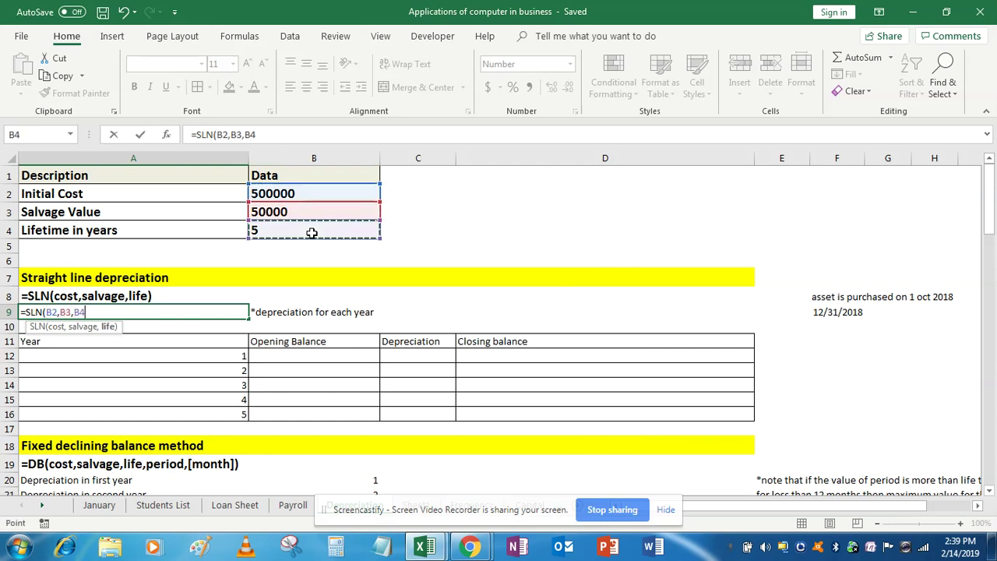
text())
key(Return)
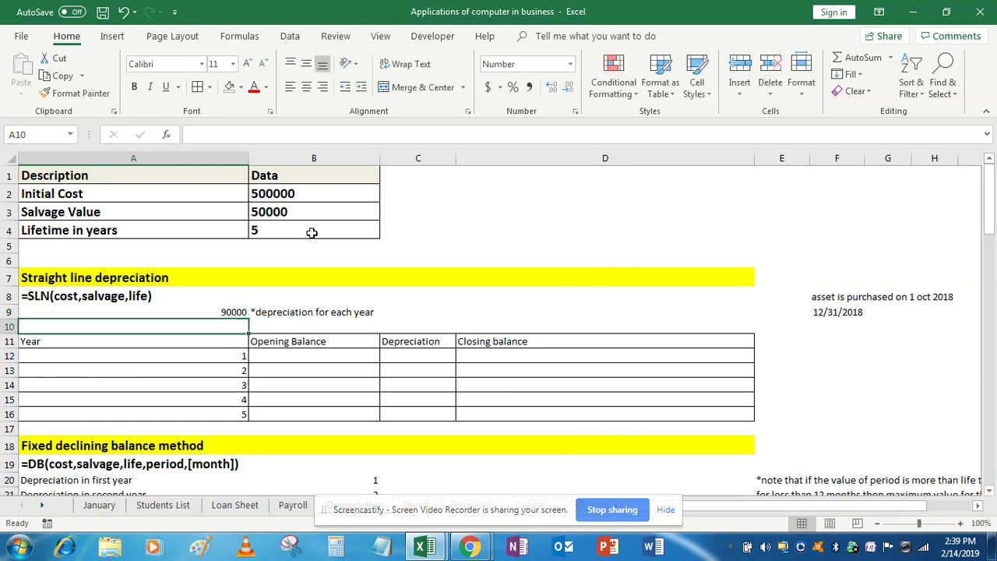
Set the year 1 opening balance in B12 to =B2 (500000)
key(Down)
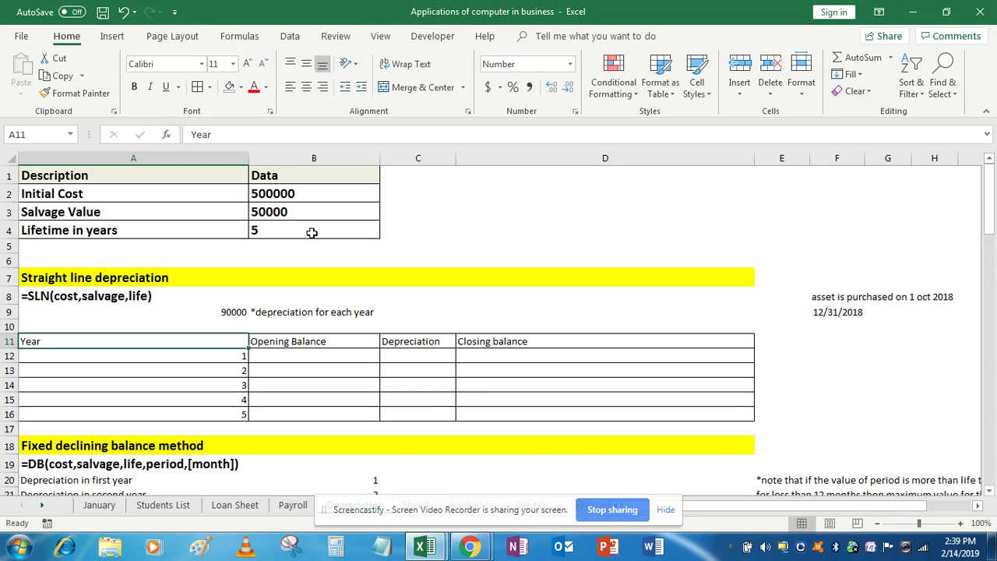
key(Right)
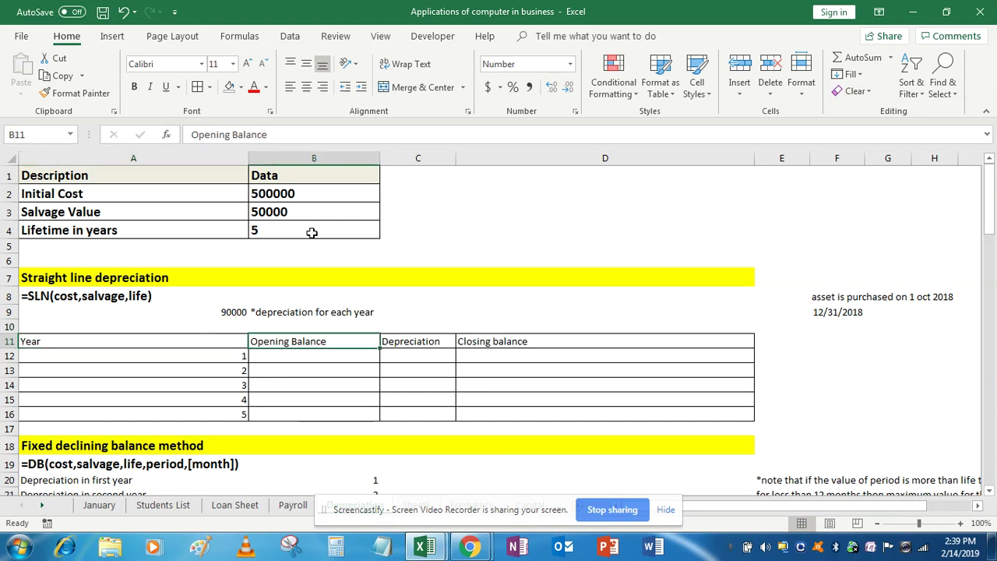
key(Down)
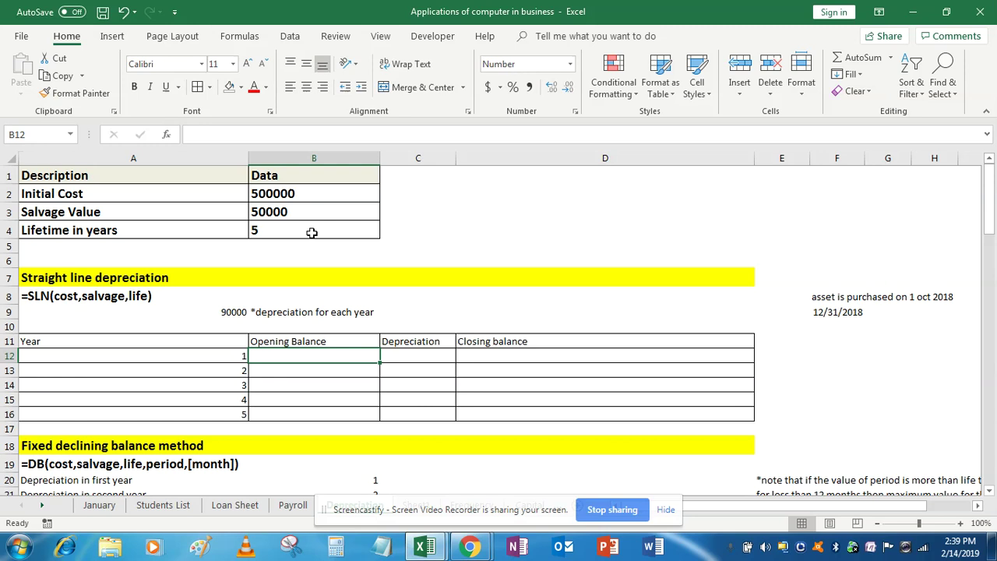
text(=)
key(Up)
key(Up)
key(Up)
key(Up)
key(Up)
key(Up)
key(Up)
key(Up)
key(Up)
key(Up)
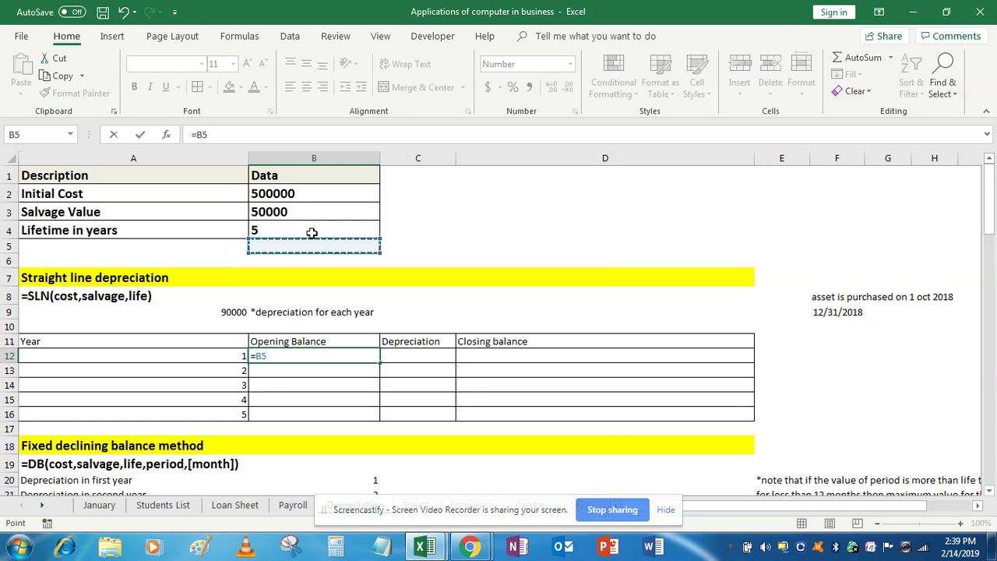
key(Return)
Enter =SLN($B$2,$B$3,$B$4) in C12 for year 1 depreciation of 90000
key(Up)
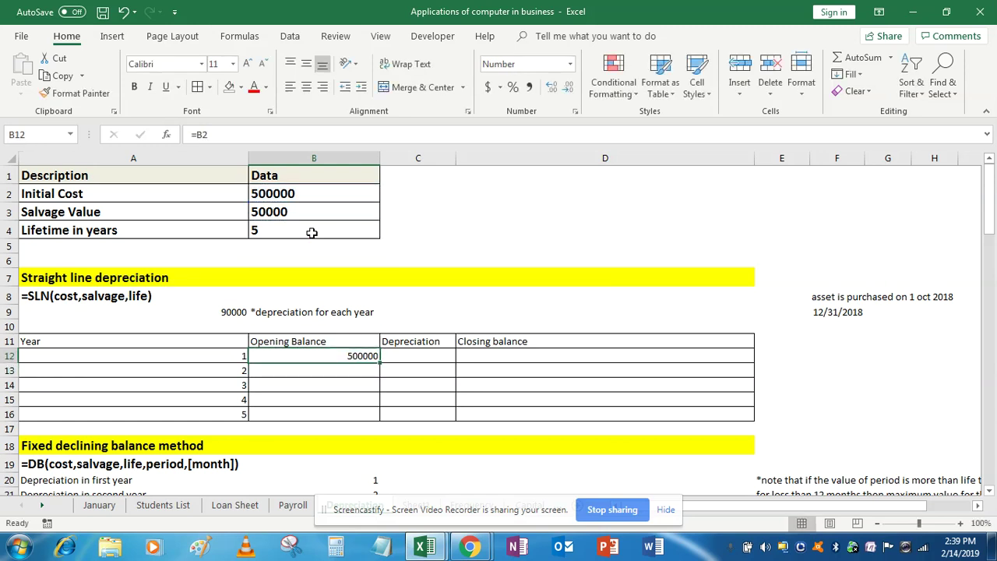
key(Right)
text(=sln)
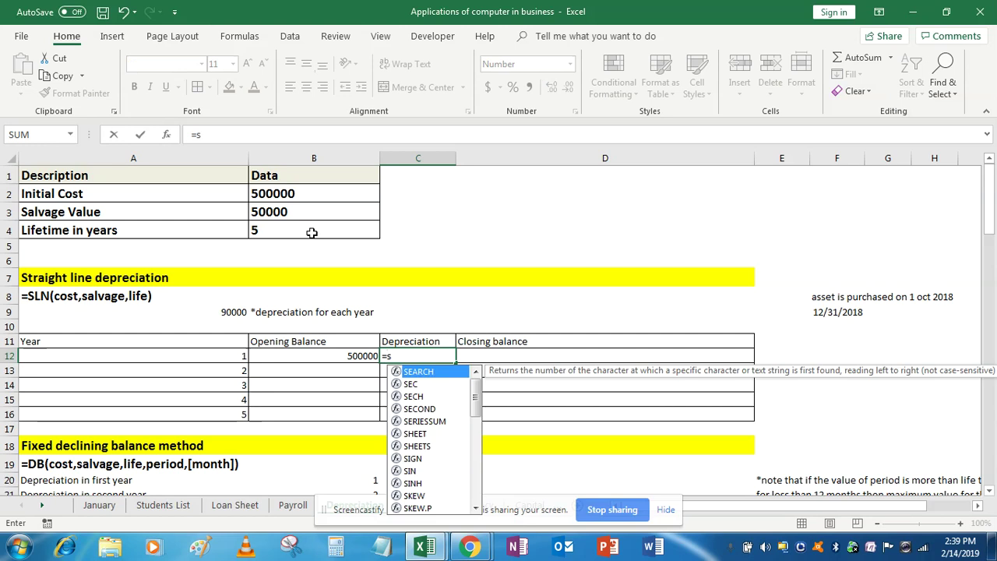
key(Tab)
key(Up)
key(Up)
key(Up)
key(Up)
key(Up)
key(Up)
key(Up)
key(Up)
key(Up)
key(Up)
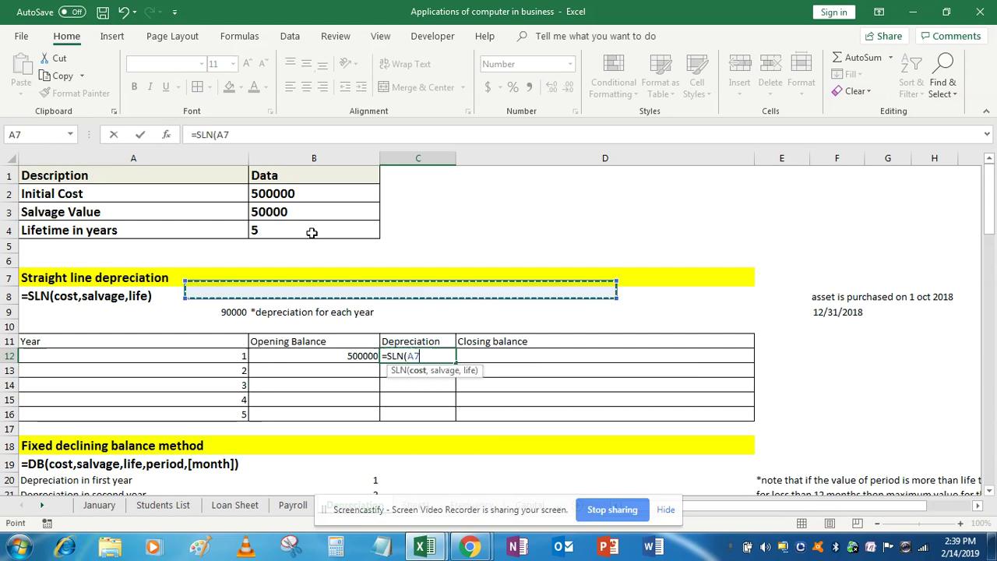
key(Left)
key(F4)
text(,)
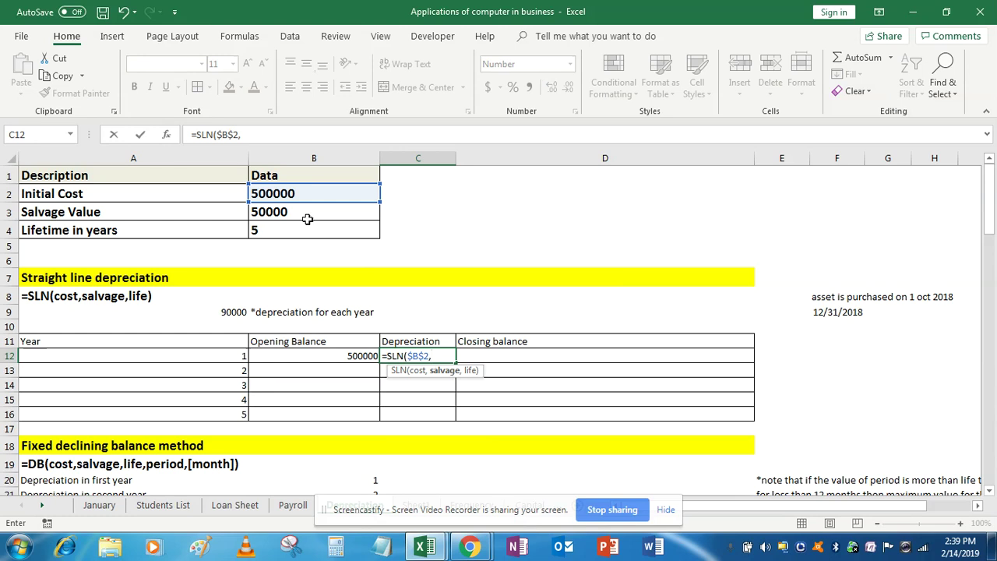
click(310, 213)
key(F4)
text(,)
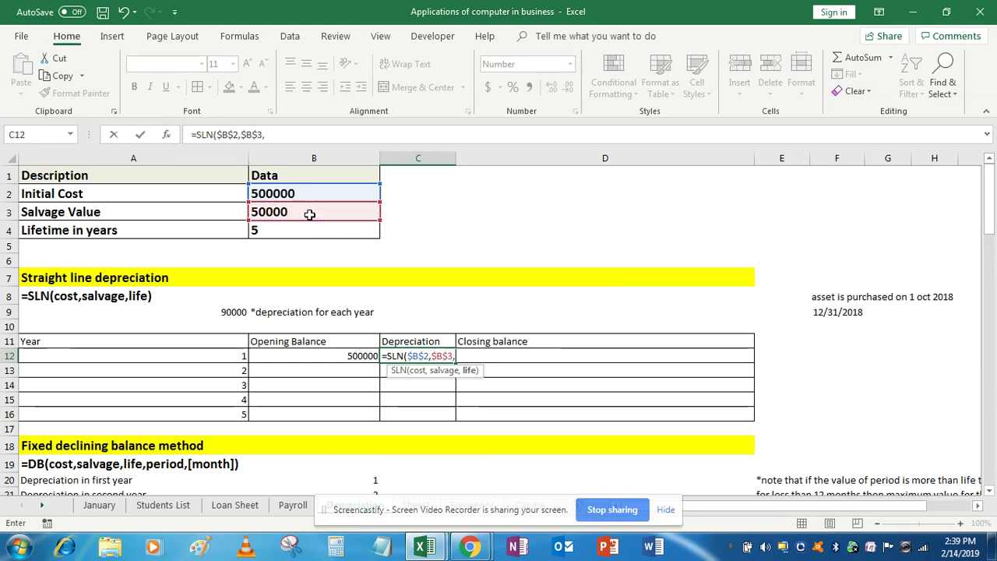
click(309, 229)
key(F4)
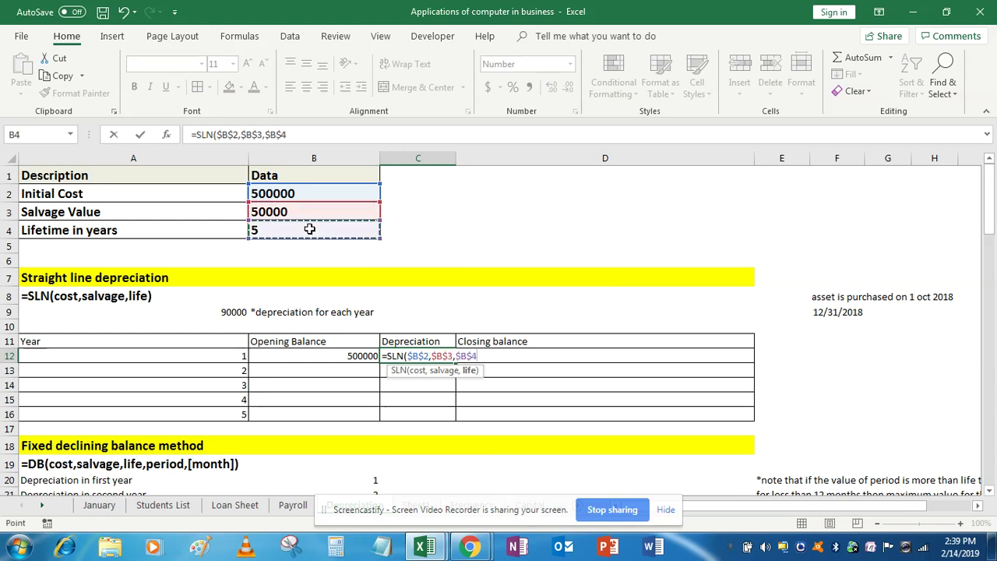
key(Return)
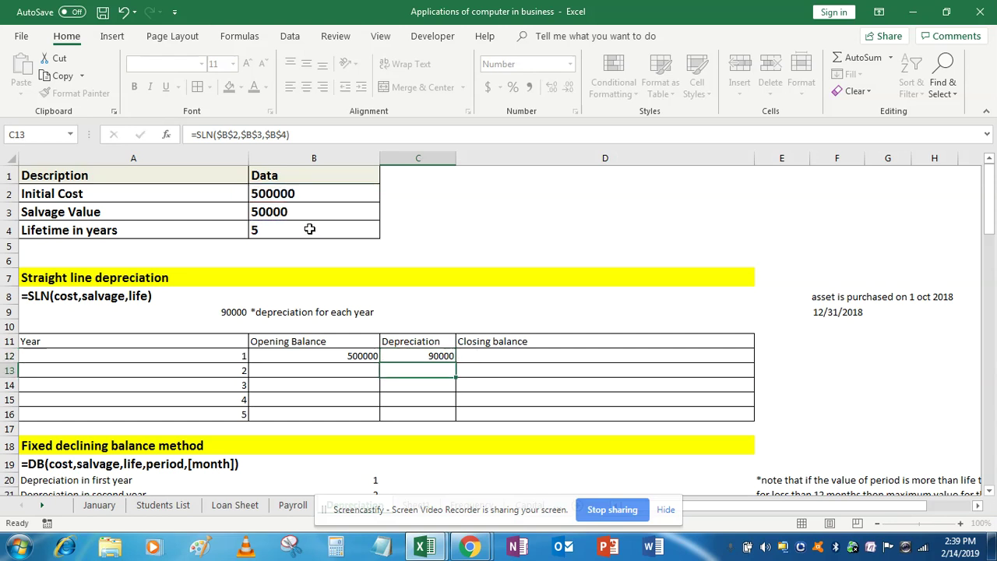
Set the year 1 closing balance in D12 to =B12-C12 (410000)
key(Up)
key(Right)
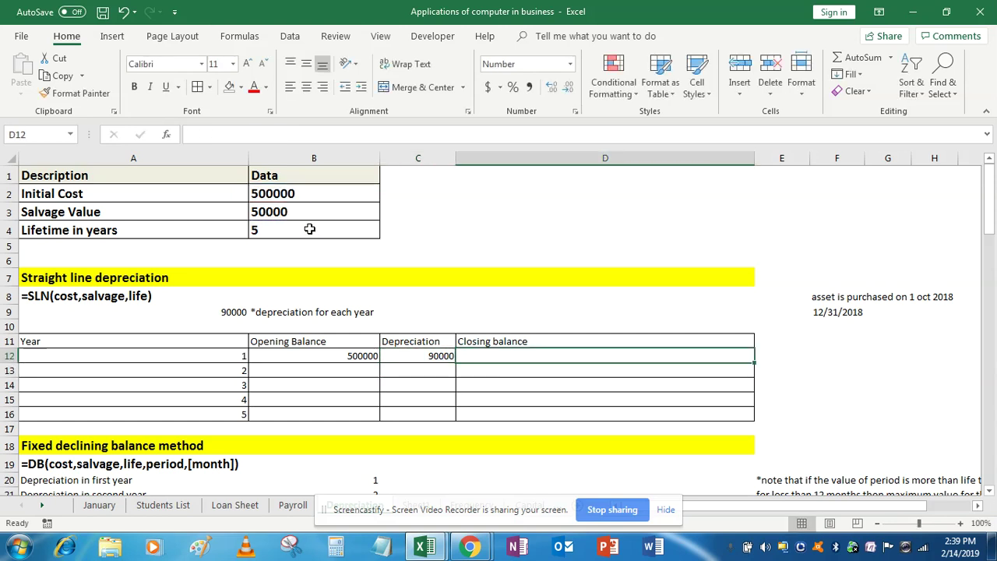
text(=)
key(Left)
key(Left)
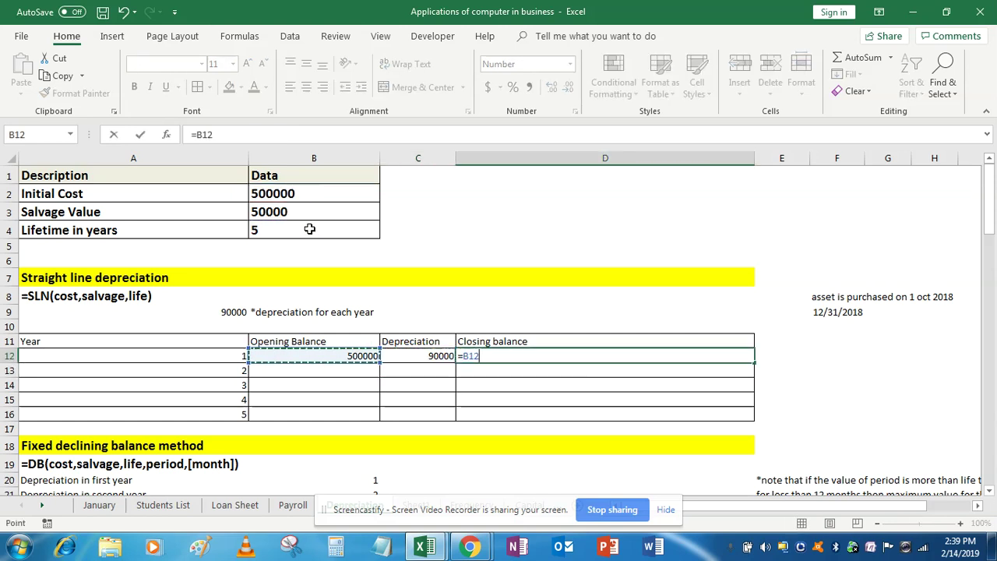
text(-)
key(Left)
key(Return)
key(Up)
key(Left)
key(Left)
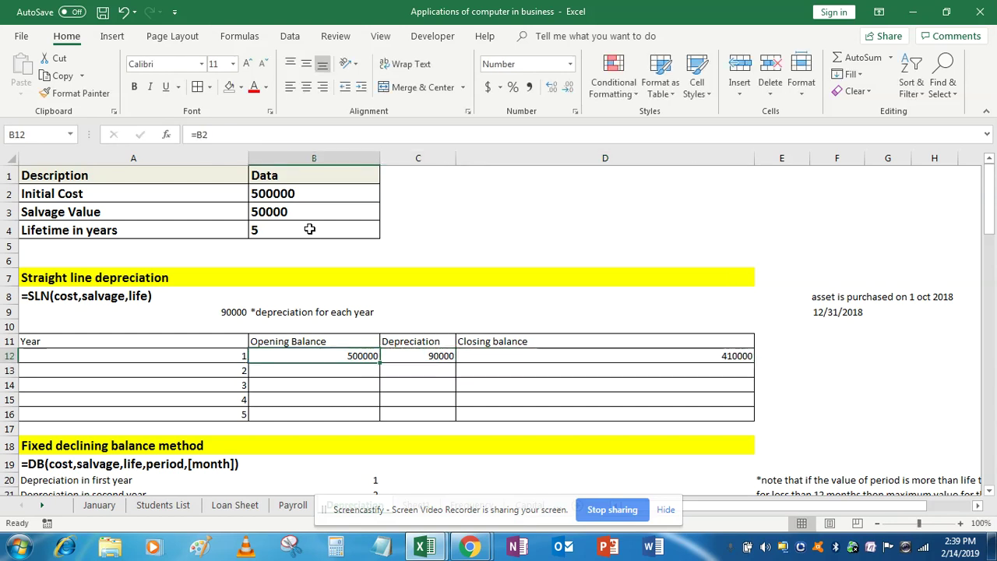
key(Down)
Fill year 2: opening balance =D12 in B13, with depreciation and closing formulas copied down
text(=)
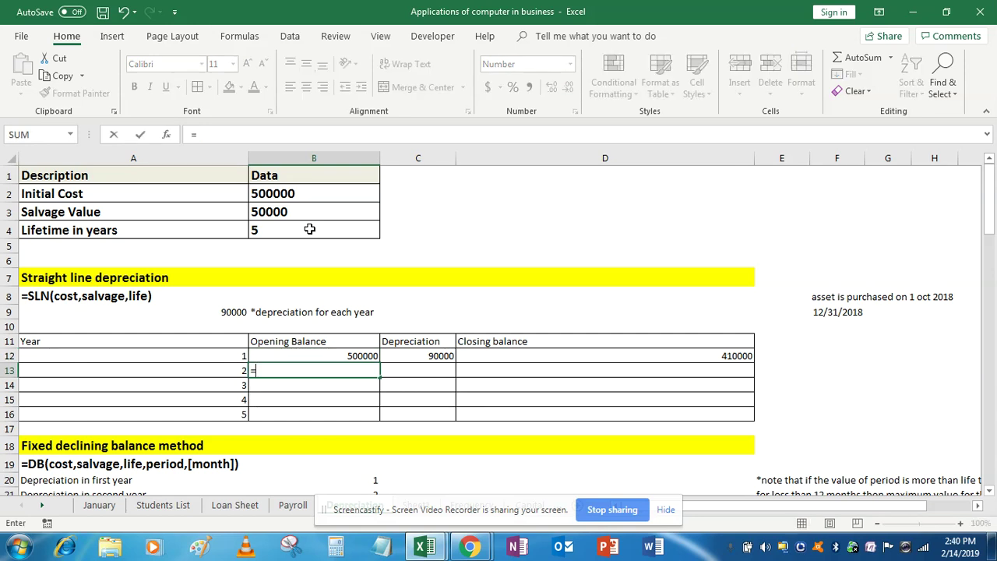
key(Right)
key(Right)
key(Right)
key(Up)
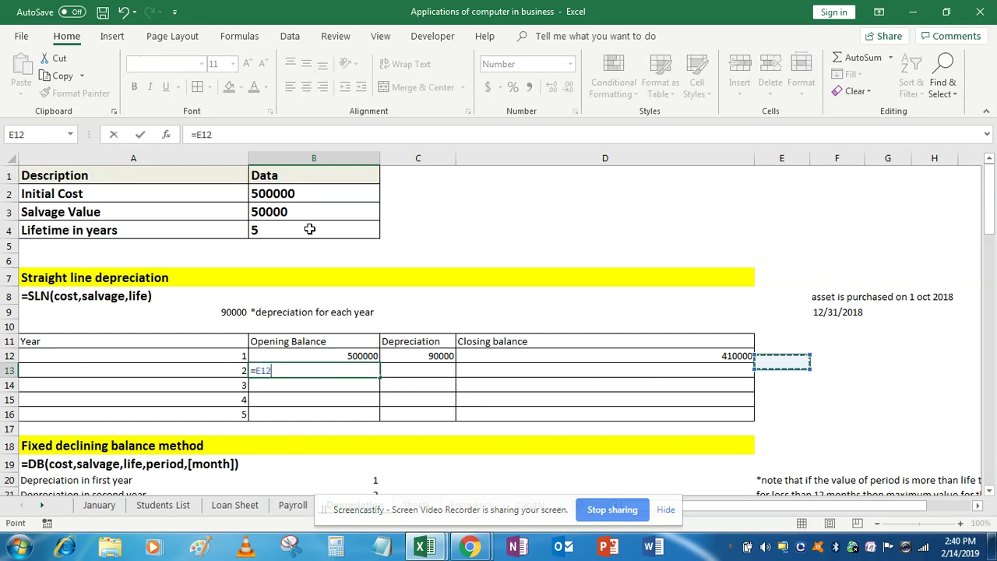
key(Left)
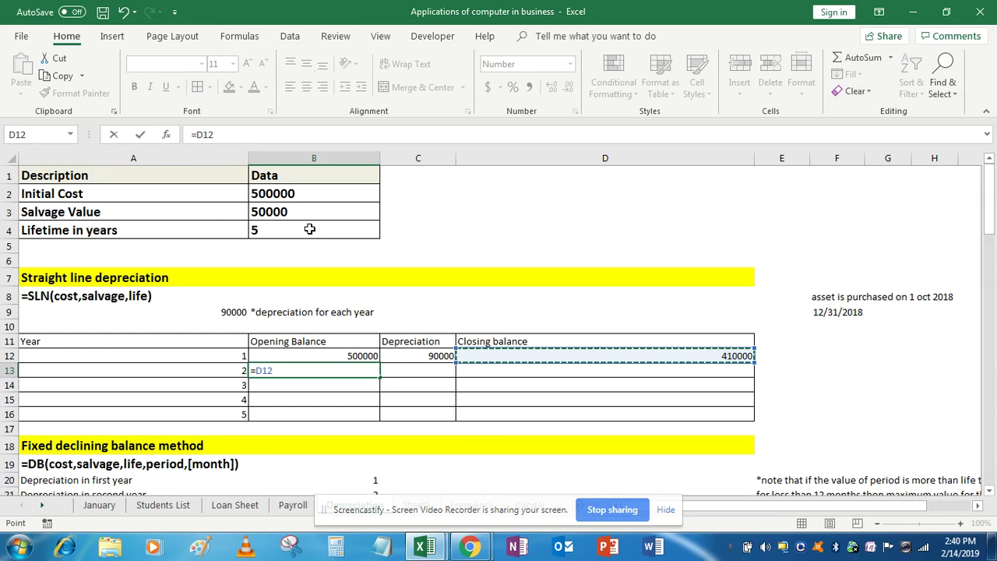
key(Return)
key(Up)
key(Right)
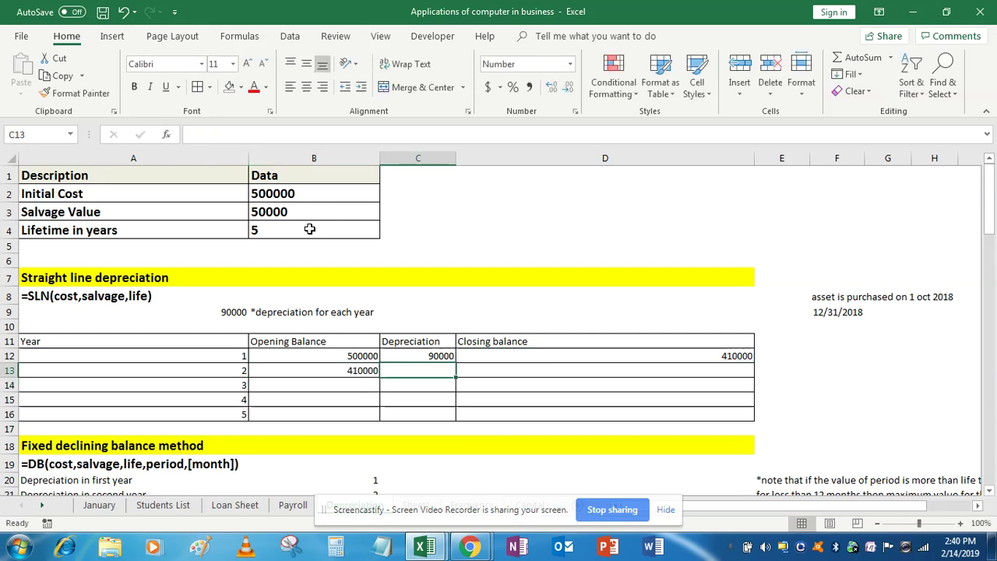
key(ctrl+d)
key(Right)
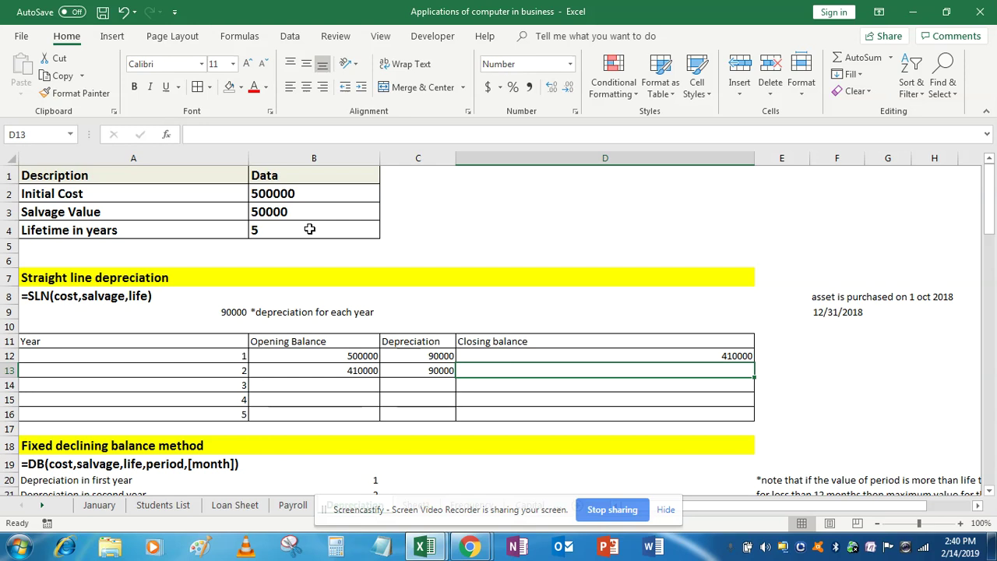
key(ctrl+d)
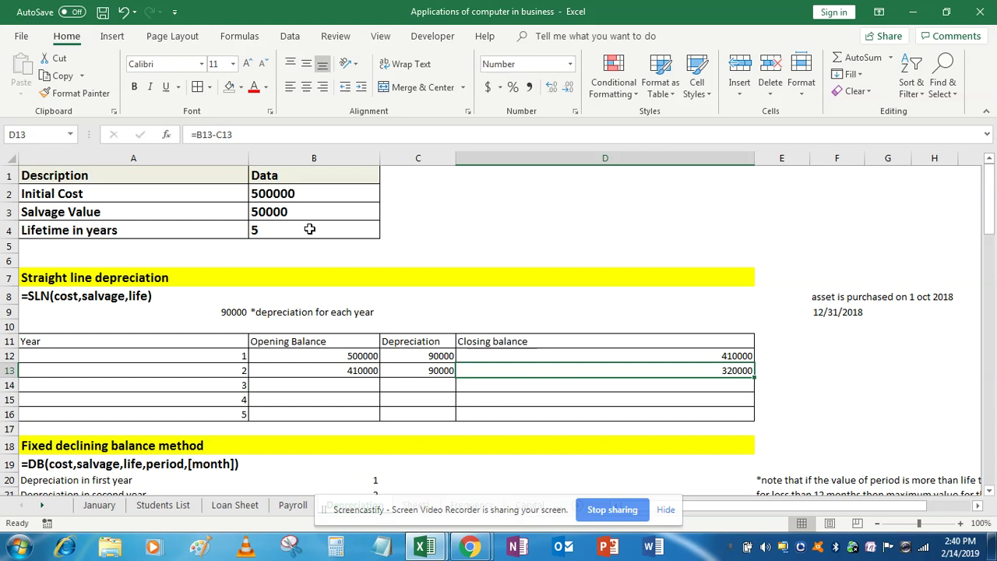
Fill B13:D16 down through year 5, ending at a 50000 closing balance
key(Left)
key(Left)
key(shift+Right)
key(shift+Right)
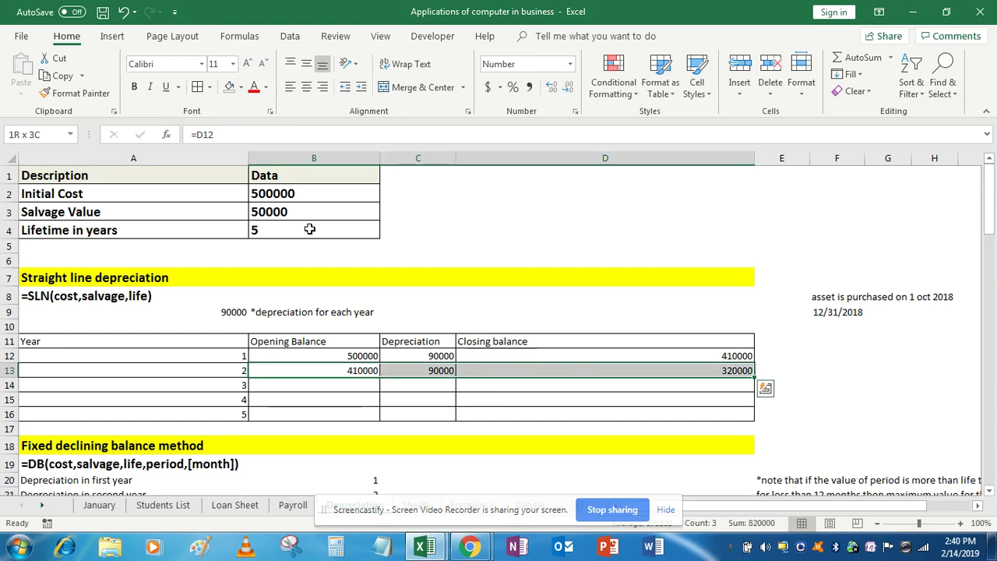
key(shift+Down)
key(shift+Down)
key(shift+Down)
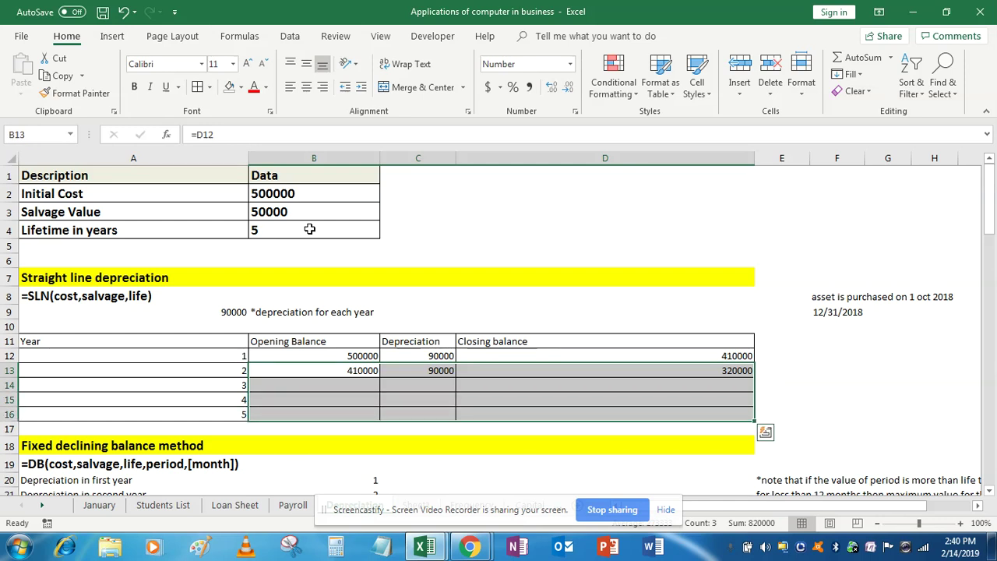
key(ctrl+d)
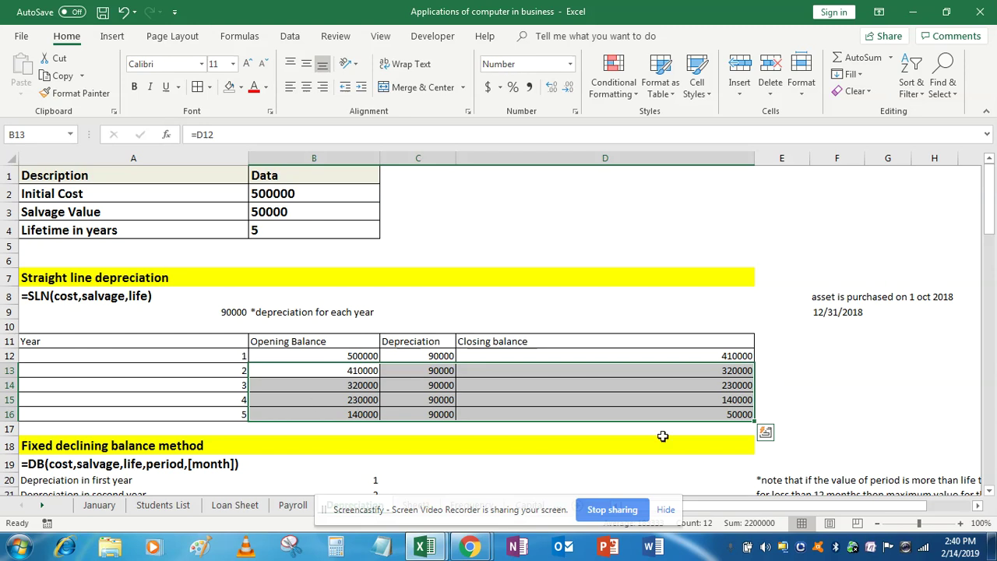
click(710, 415)
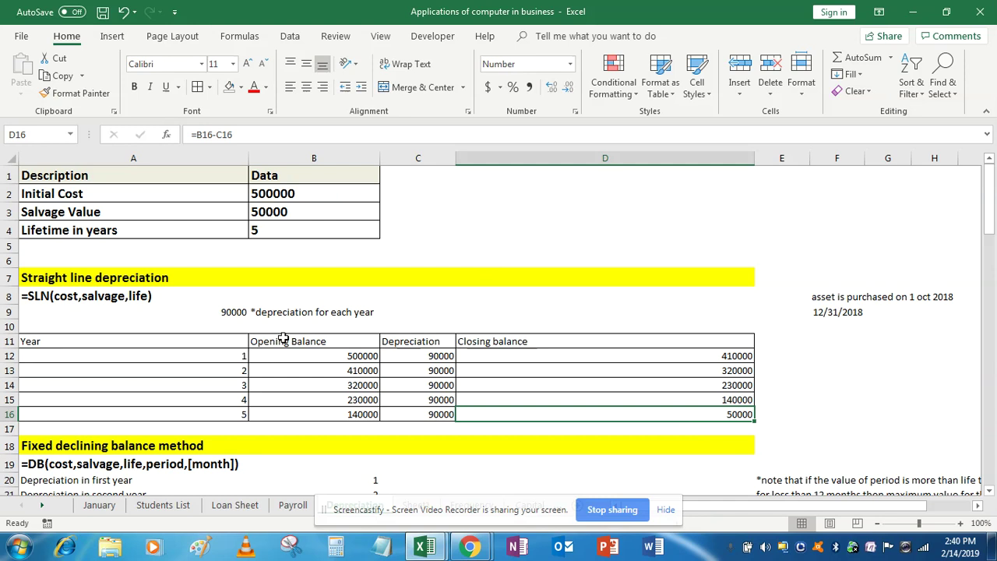
Move down column A past the straight-line table to the Fixed declining balance method heading
click(159, 302)
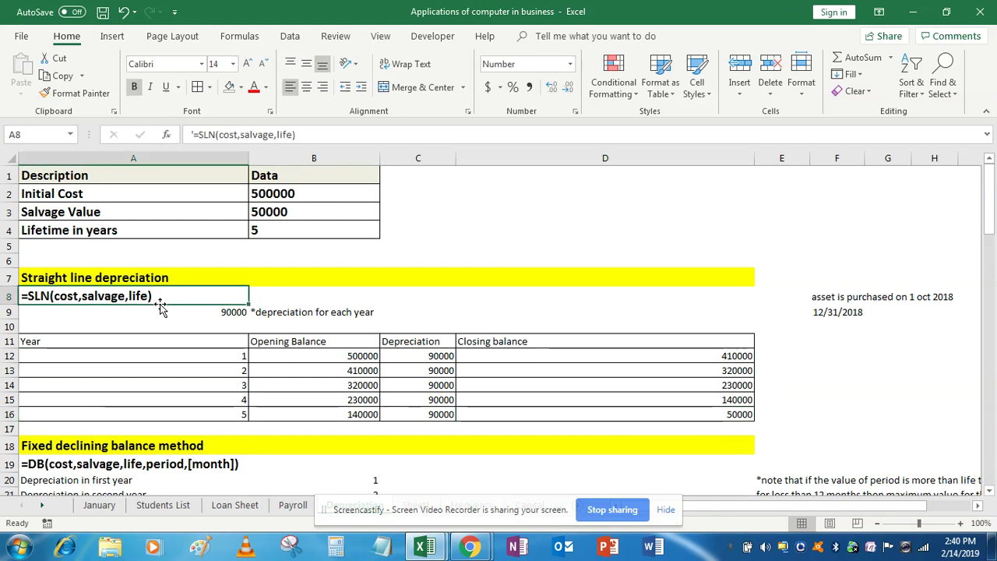
key(Down)
key(Down)
key(Down)
key(Down)
key(Down)
key(Down)
key(Down)
key(Down)
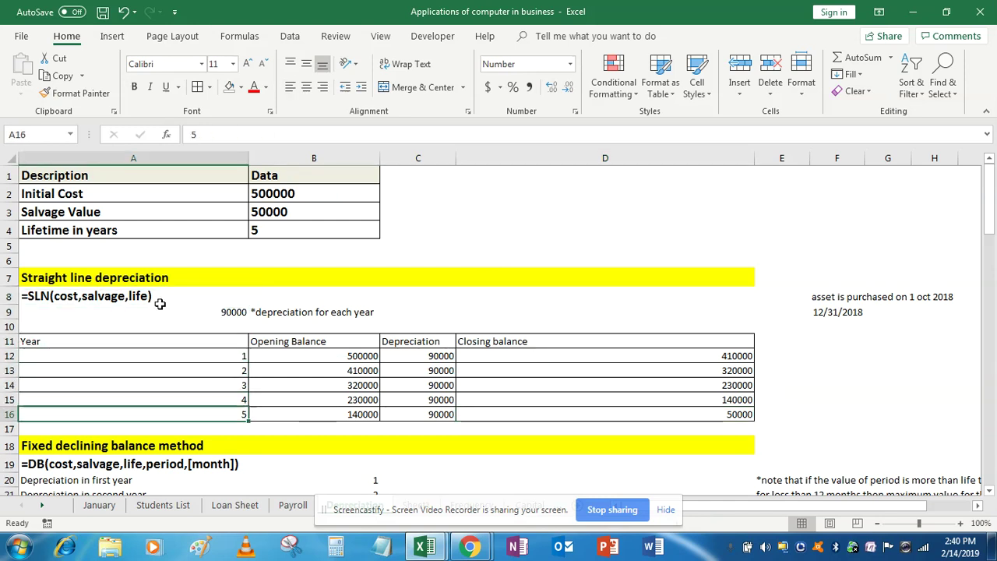
key(Down)
key(Down)
key(Down)
key(Down)
key(Down)
key(Down)
key(Down)
key(Down)
key(Down)
key(Down)
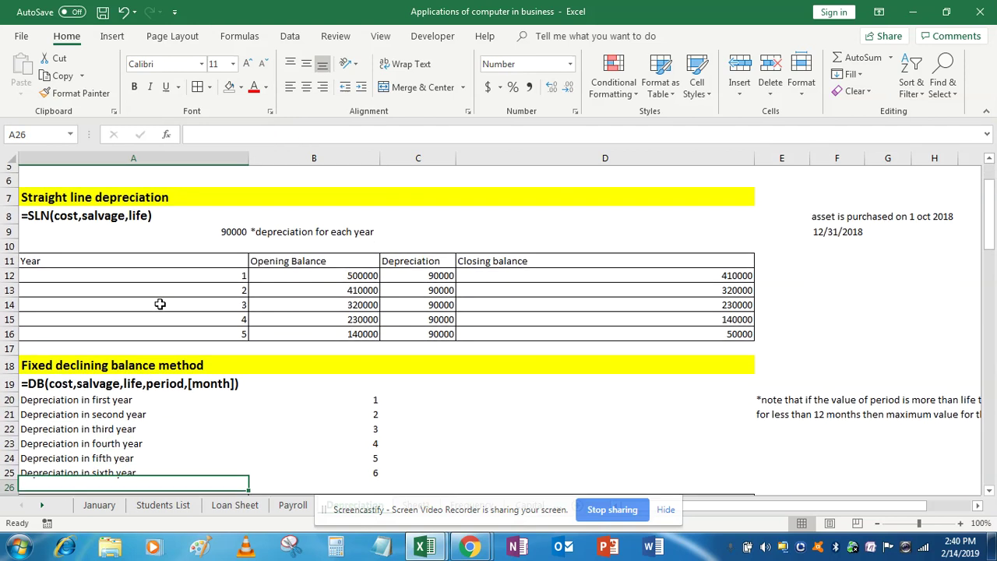
key(Down)
key(Down)
key(Up)
key(Up)
key(Up)
key(Up)
key(Up)
key(Up)
key(Up)
key(Up)
key(Up)
key(Up)
key(Up)
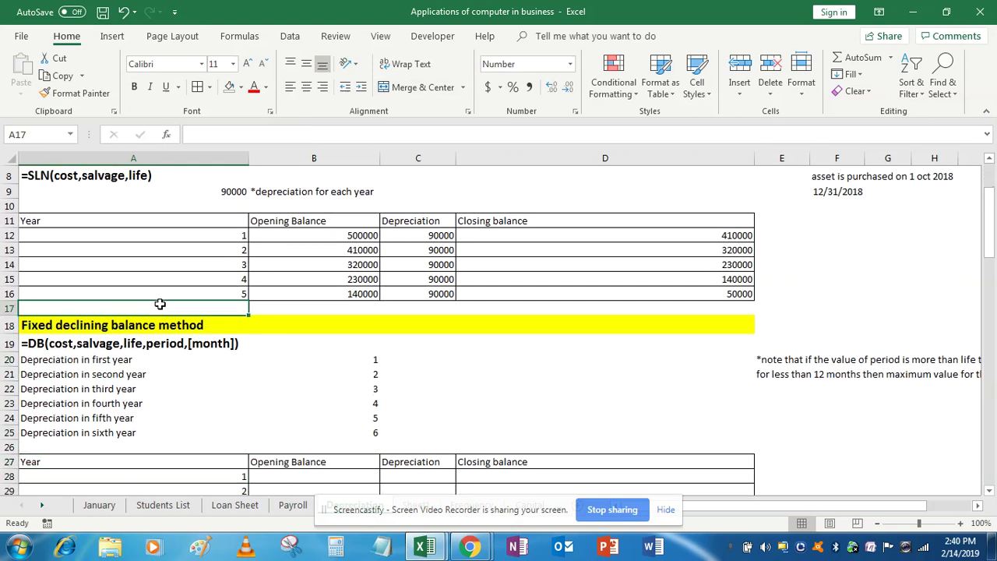
key(Down)
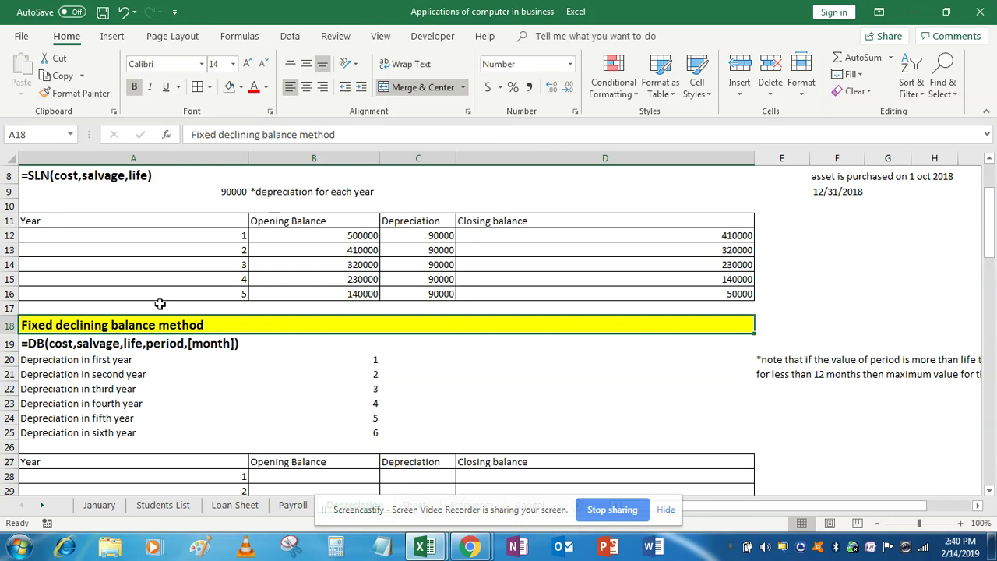
key(Down)
key(Down)
Start a DB formula in C20 using absolute $B$2 as the cost
key(Right)
key(Right)
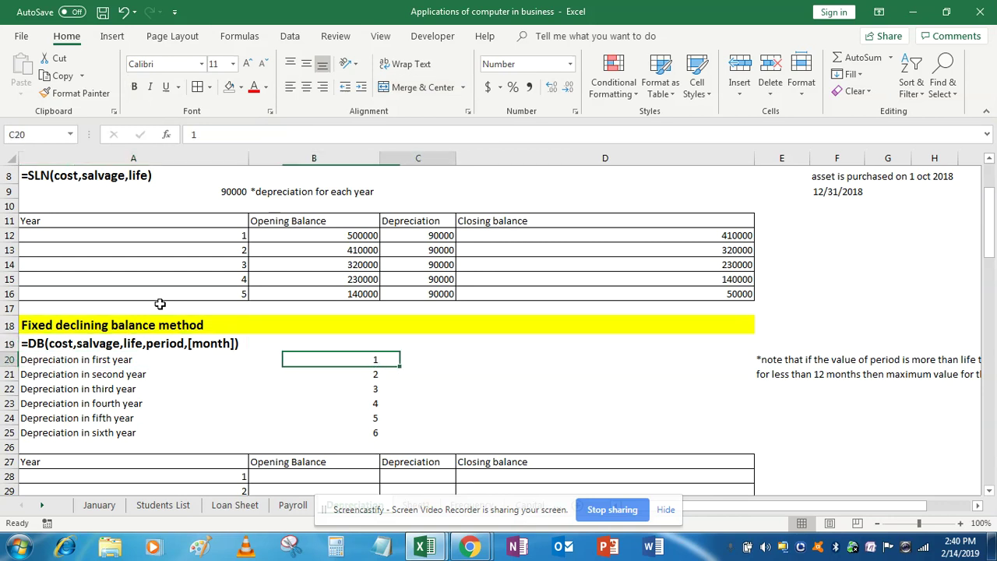
text(=)
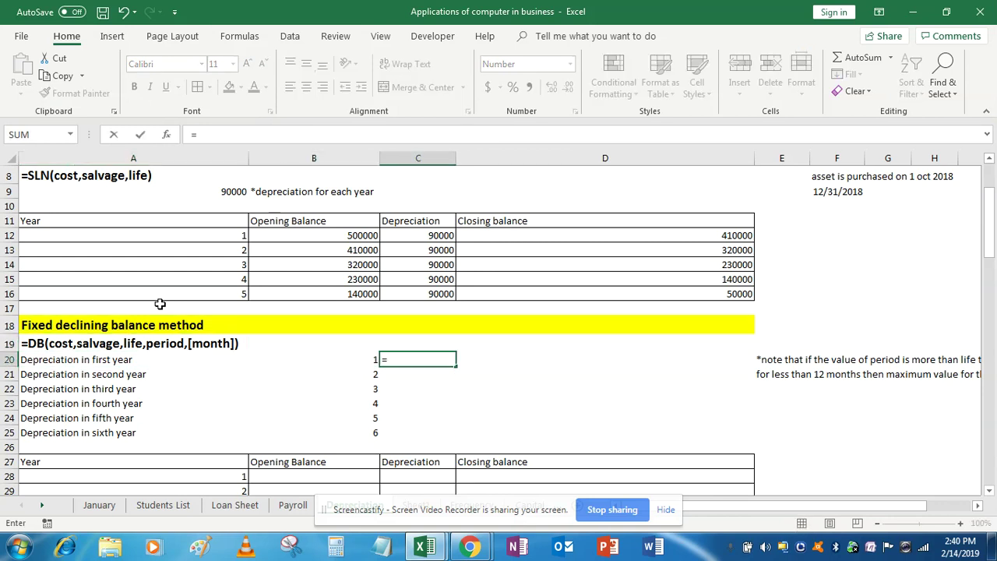
text(db)
key(Tab)
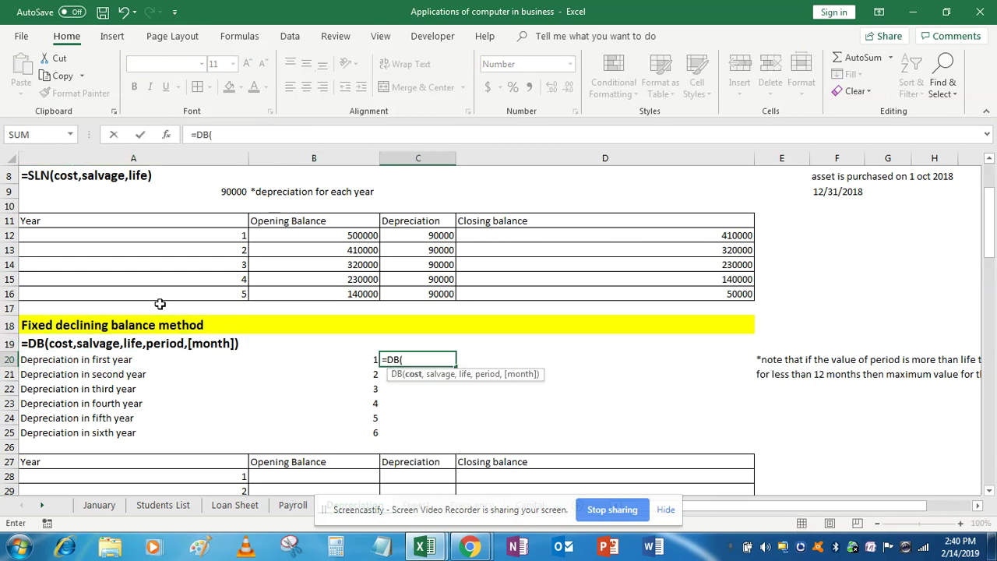
key(Up)
key(Up)
key(Up)
key(Up)
key(Up)
key(Up)
key(Up)
key(Up)
key(Up)
key(Up)
key(Up)
key(Up)
key(Up)
key(Up)
key(Up)
key(Up)
key(Up)
key(Up)
key(Up)
key(Left)
key(Left)
key(Down)
key(Right)
key(F4)
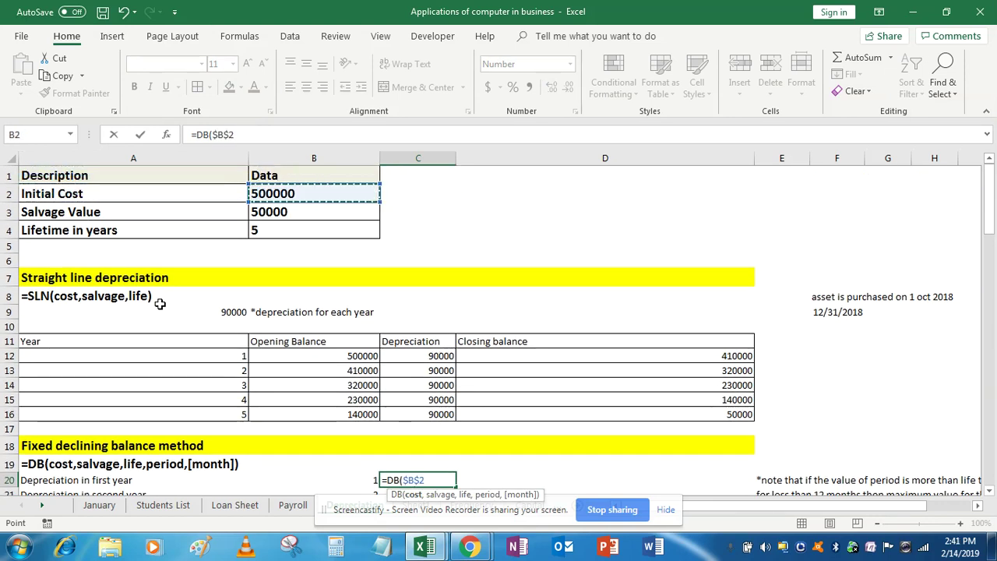
Add absolute $B$3 salvage and $B$4 life, then year 1 as the period argument
text(,)
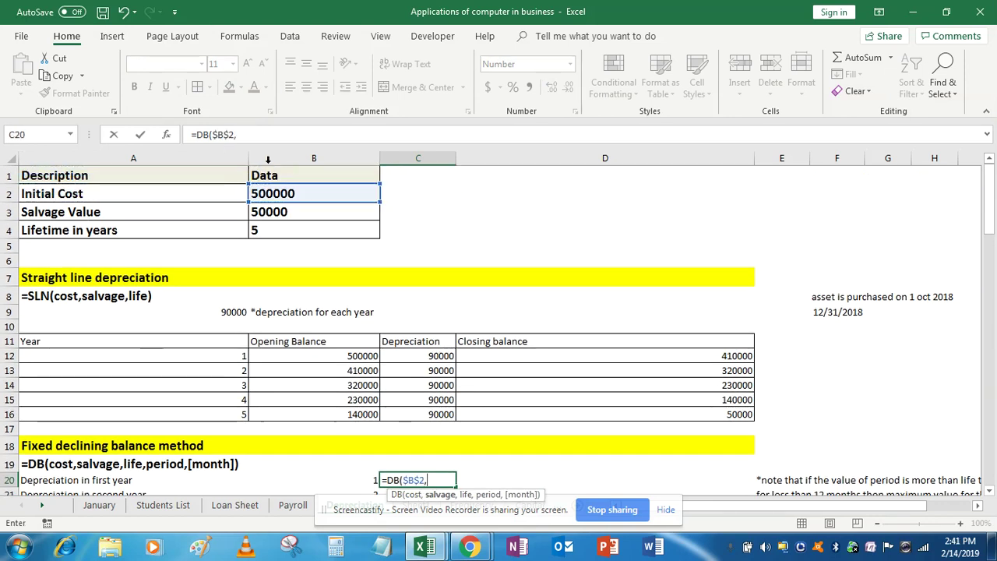
click(268, 215)
key(F4)
text(,)
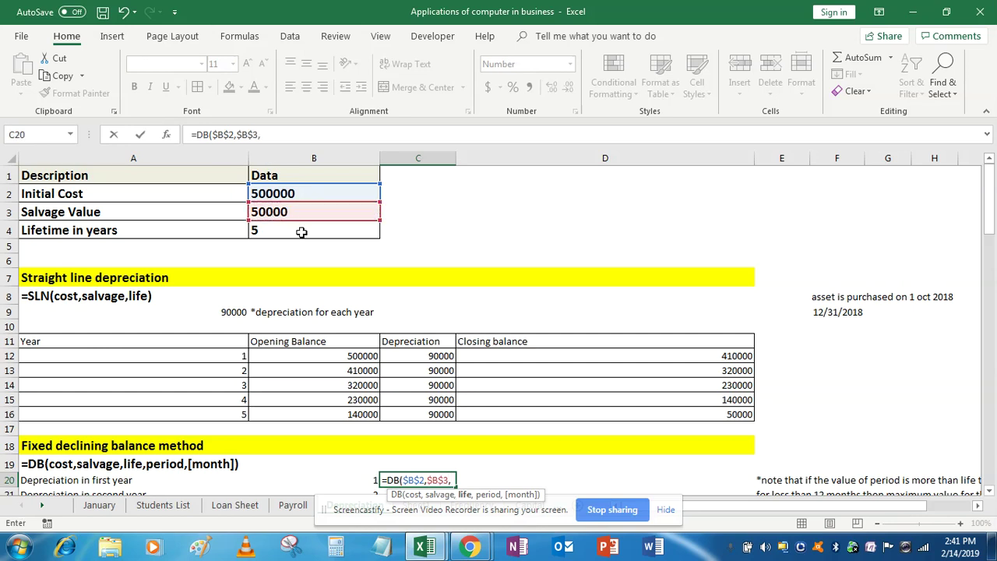
click(301, 232)
key(F4)
text(,)
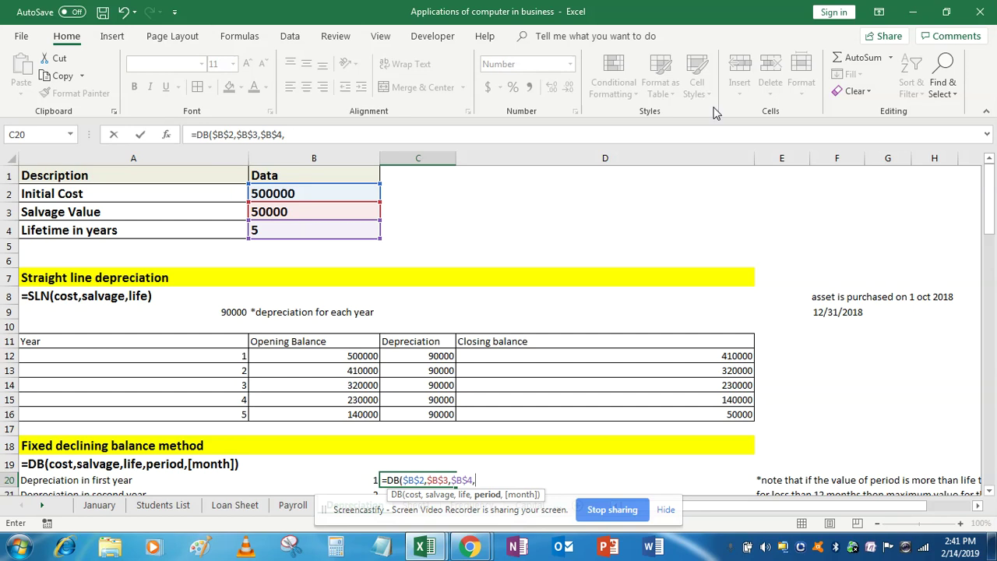
drag(988, 204, 994, 262)
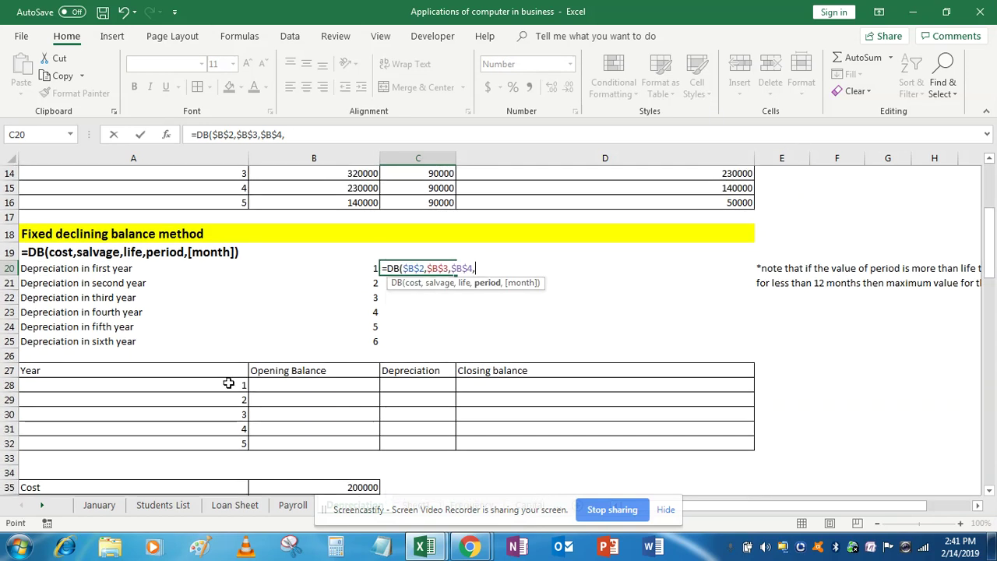
click(228, 383)
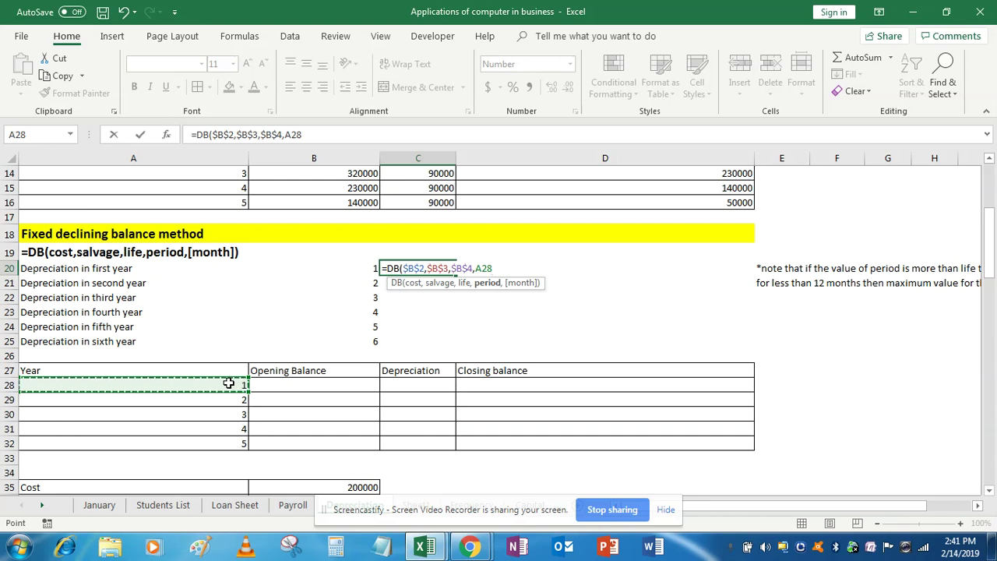
Finish the first-year DB formula (184500) and fill it down through the sixth year
text())
key(Return)
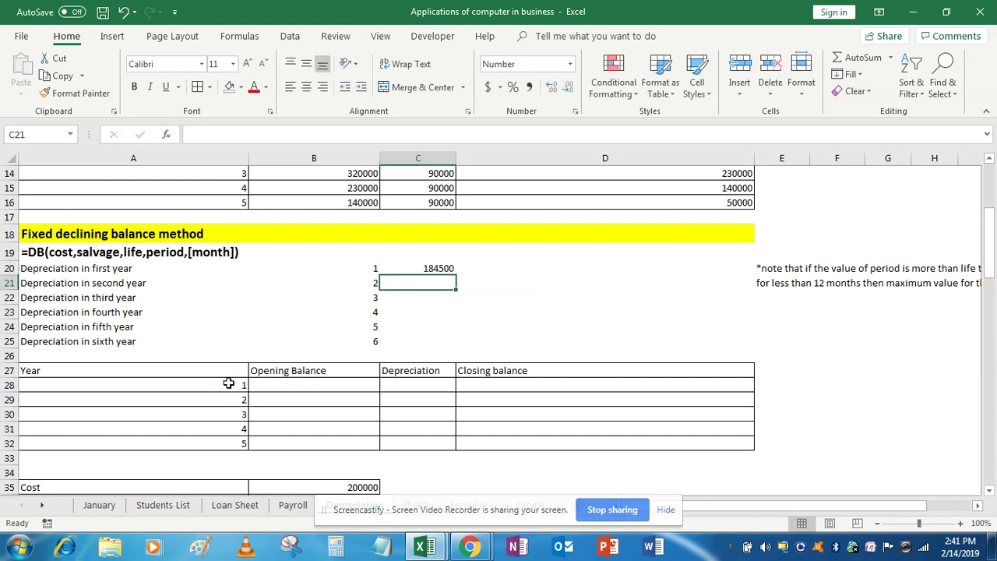
key(ctrl+v)
key(Return)
key(ctrl+v)
key(Down)
key(Down)
key(Down)
key(Down)
key(Down)
key(Delete)
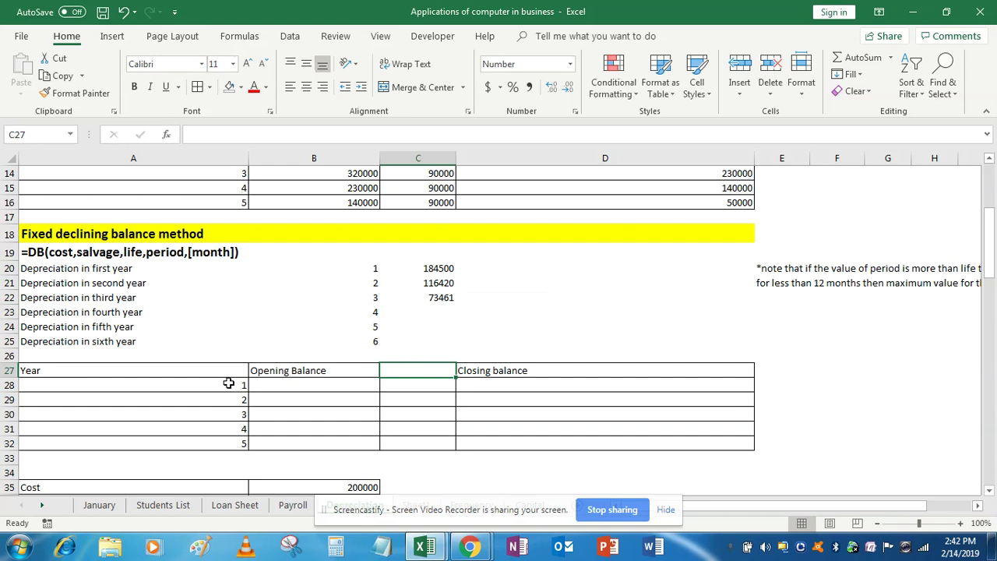
key(ctrl+z)
key(Up)
key(Up)
key(Up)
key(Up)
key(Up)
key(shift+Down)
key(shift+Down)
key(shift+Down)
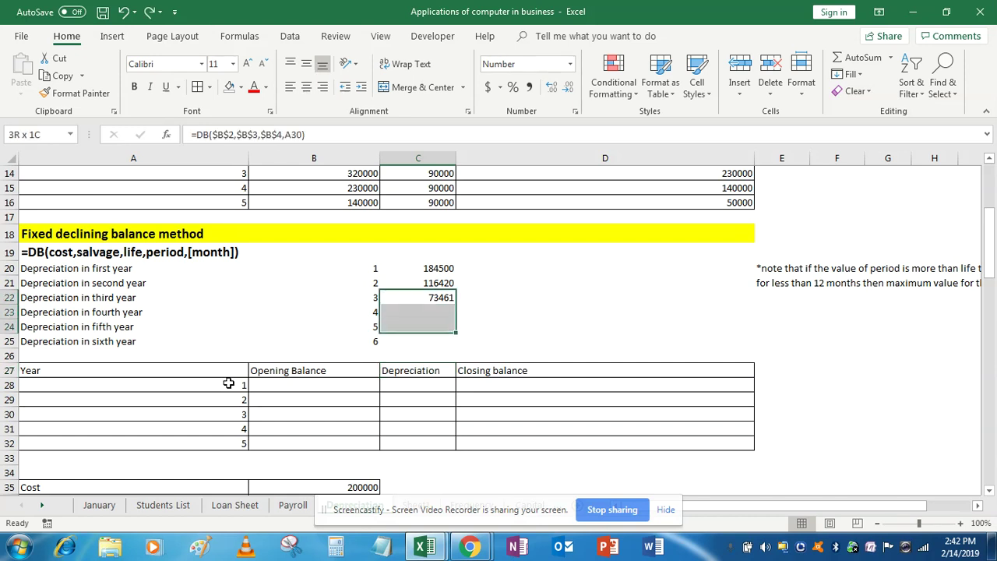
key(ctrl+v)
Clear the sixth-year #NUM! error, leaving years 2–5 at 116420, 73461, 46354, 29249
key(Up)
key(Up)
key(Down)
key(Down)
key(Down)
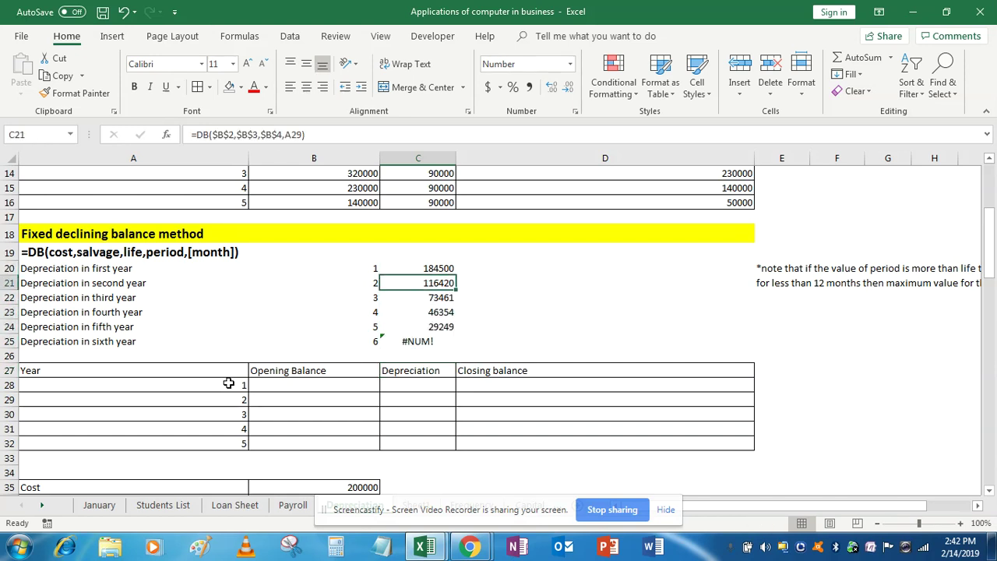
key(Down)
key(Down)
key(Left)
key(Left)
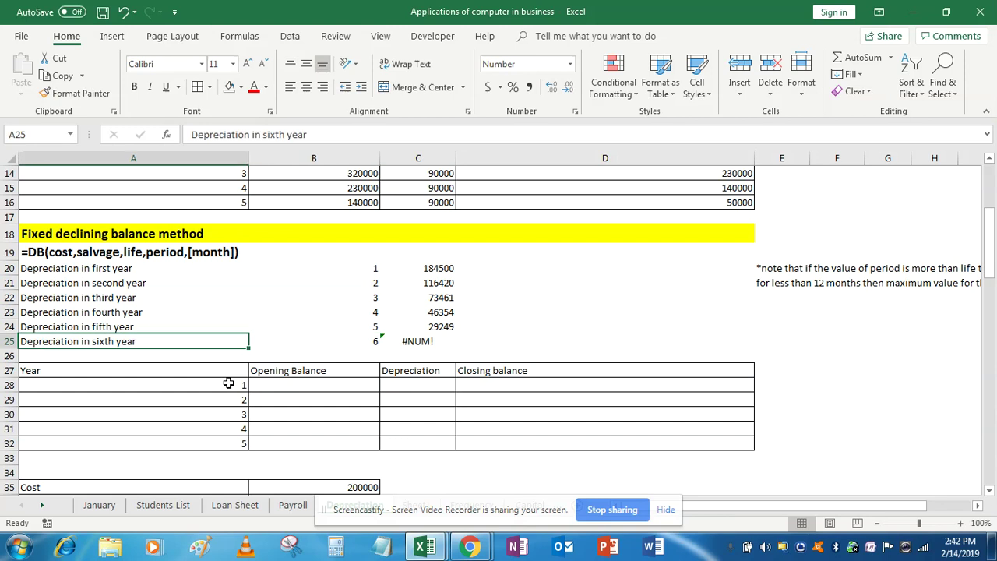
key(Right)
key(Right)
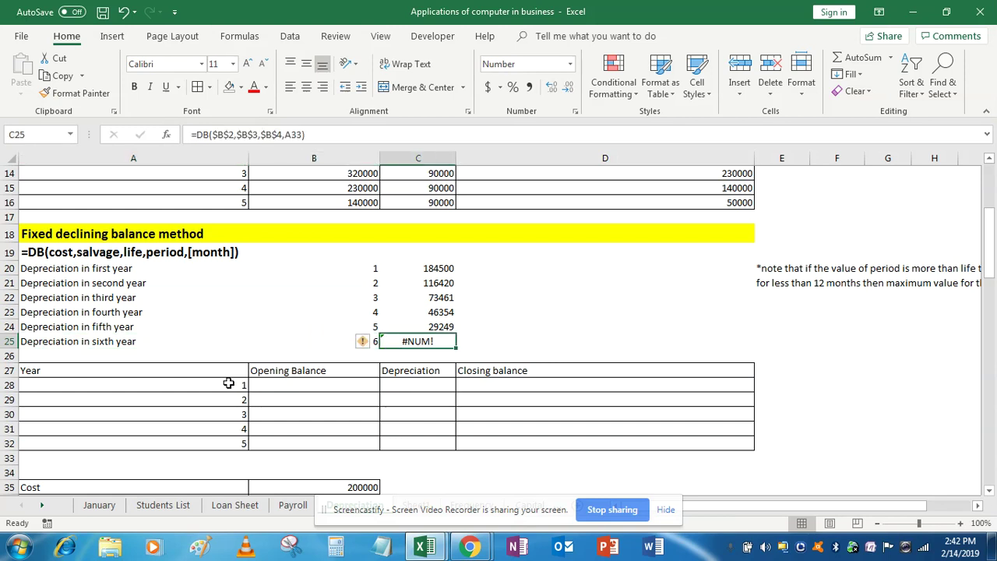
key(Up)
key(Left)
key(Right)
key(Down)
key(Delete)
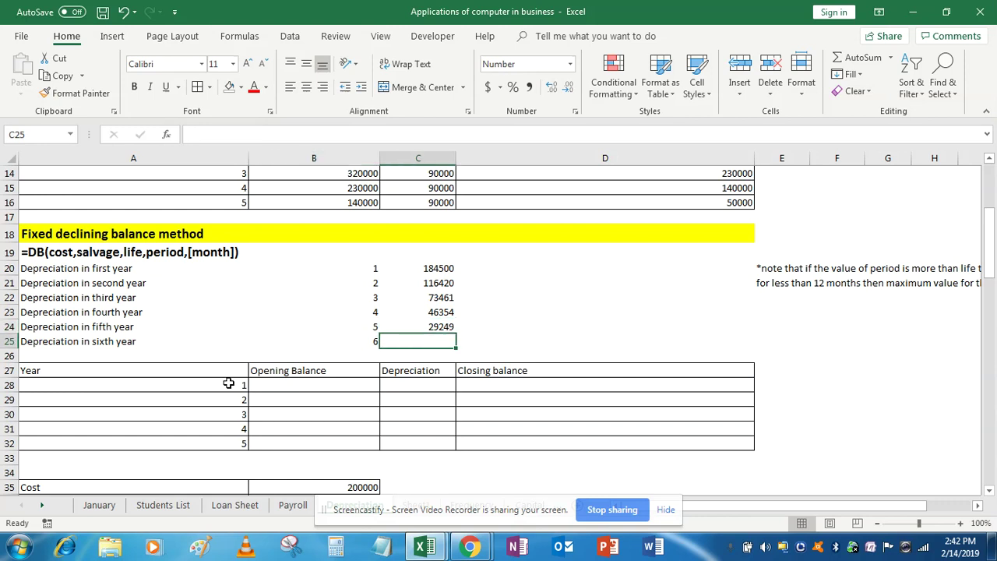
key(Down)
key(Down)
key(Down)
key(Left)
key(Left)
Set the year 1 opening balance in B28 to =B2 (500000)
key(Right)
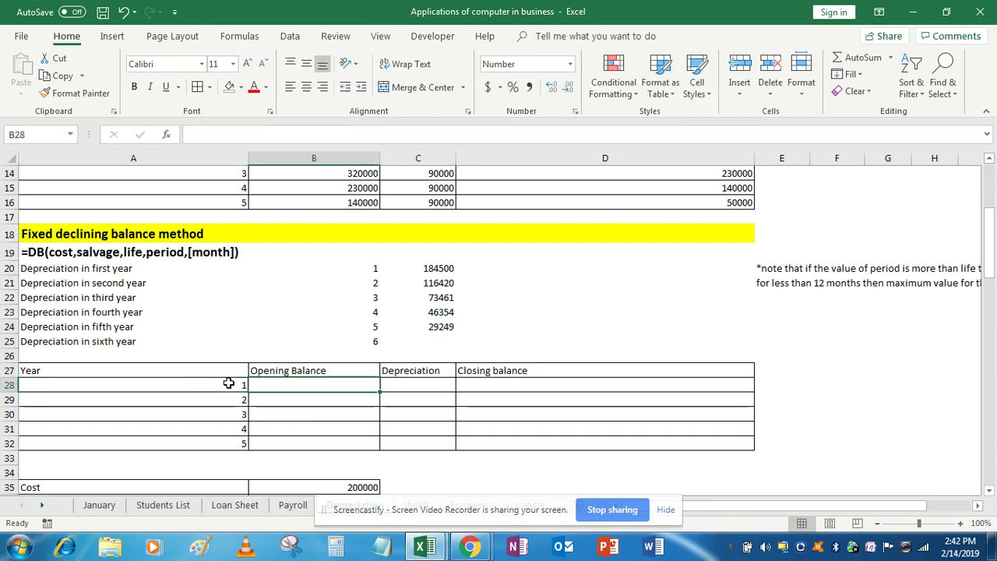
text(=)
key(Up)
key(Up)
key(Up)
key(Up)
key(Up)
key(Up)
key(Up)
key(Up)
key(Up)
key(Up)
key(Up)
key(Up)
key(Up)
key(Up)
key(Up)
key(Up)
key(Up)
key(Up)
key(Up)
key(Up)
key(Up)
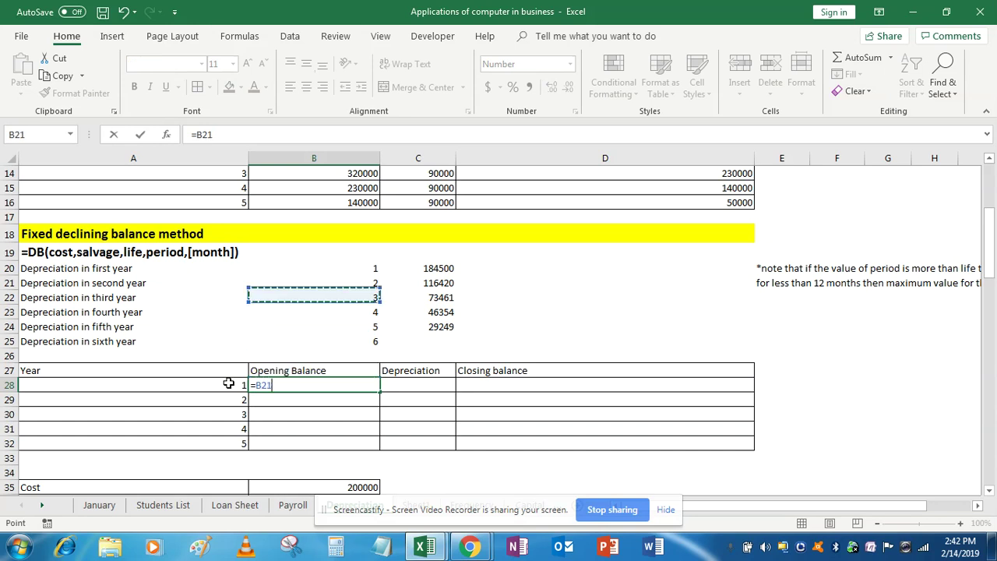
key(Down)
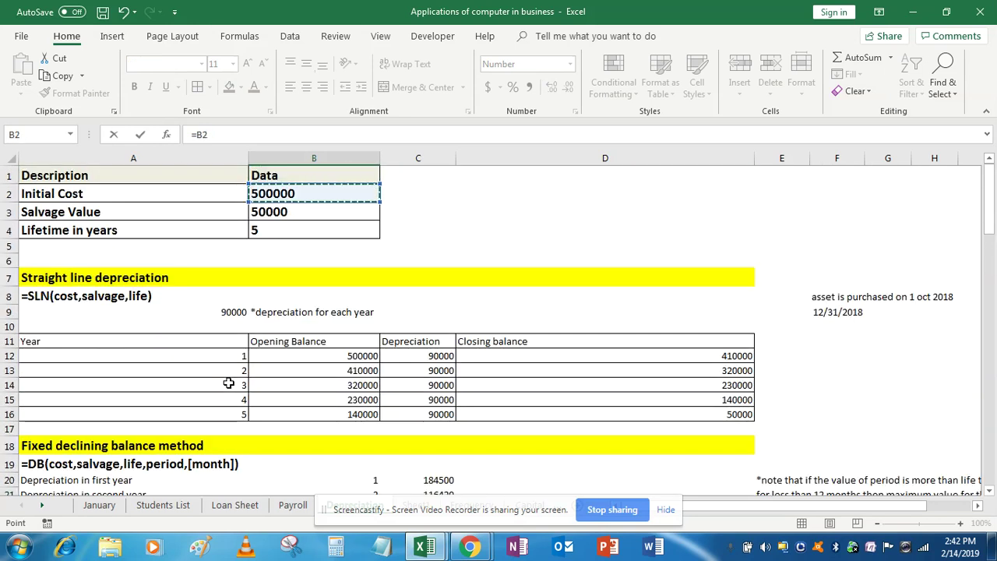
key(Return)
Enter =DB($B$2,$B$3,$B$4,A28) in C28, giving year 1 depreciation of 184500
key(Up)
key(Right)
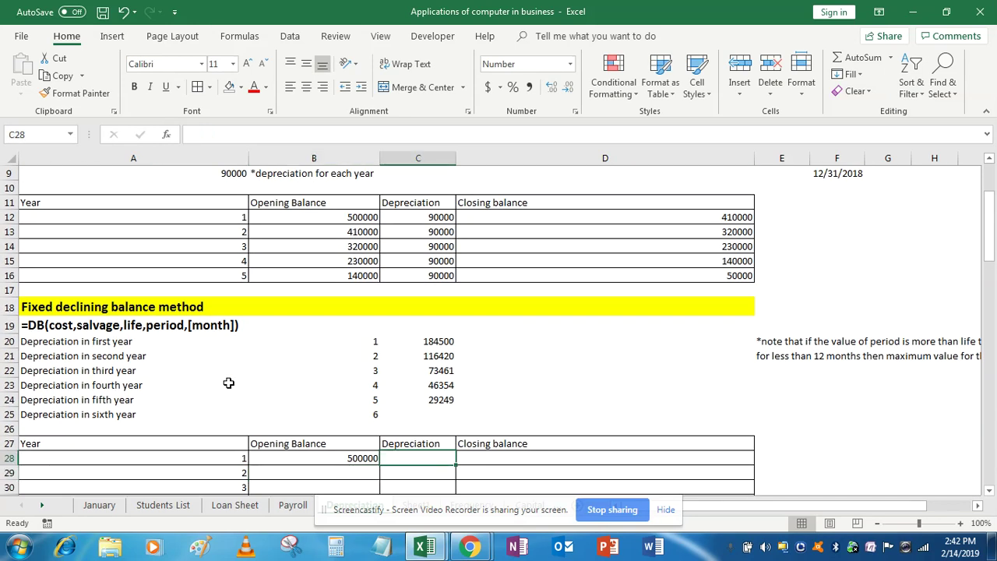
text(=db()
key(Up)
key(Up)
key(Up)
key(Up)
key(Up)
key(Up)
key(Up)
key(Up)
key(Up)
key(Up)
key(Up)
key(Up)
key(Up)
key(Up)
key(Up)
key(Up)
key(Up)
key(Up)
key(Up)
key(Up)
key(Up)
key(Left)
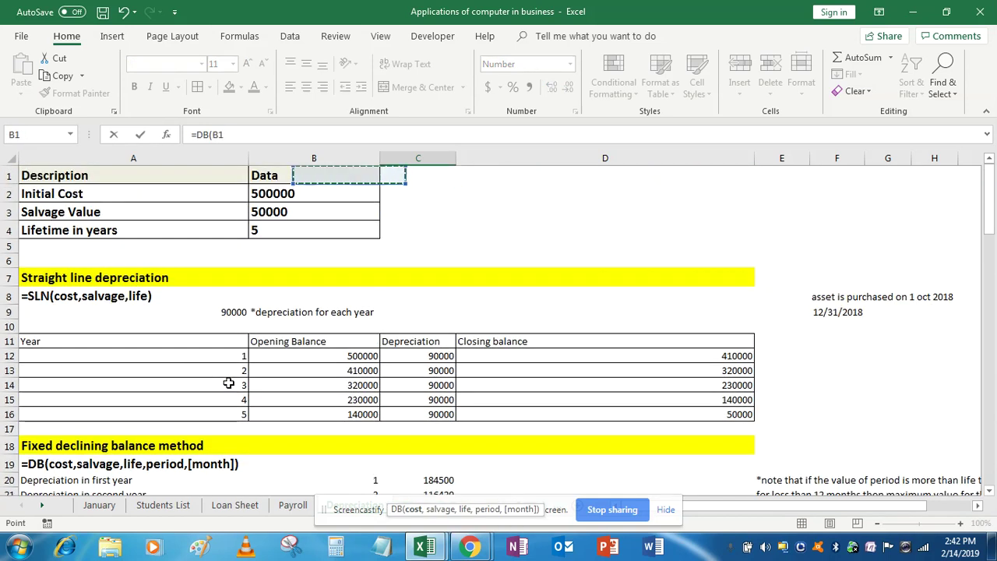
key(Down)
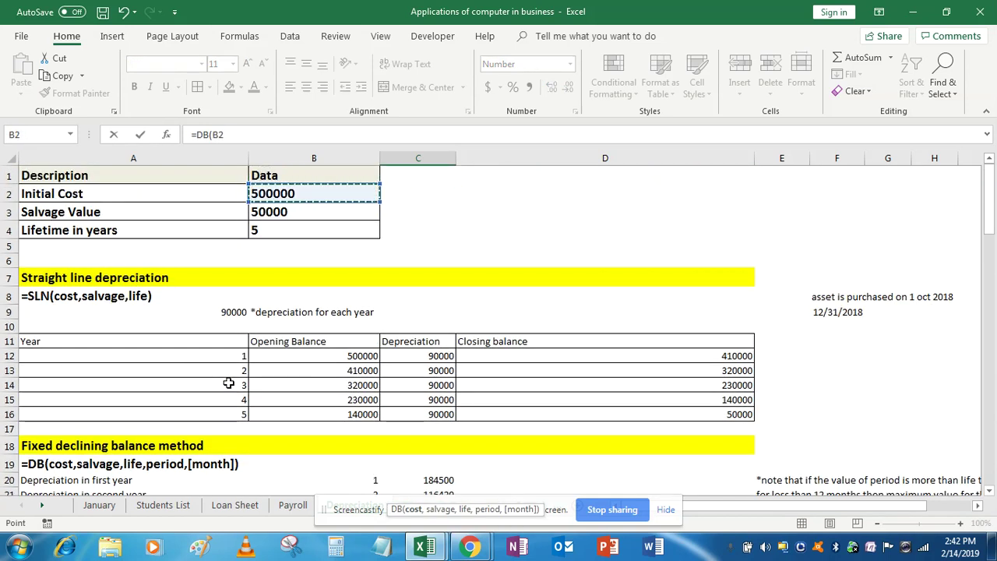
key(F4)
text(,)
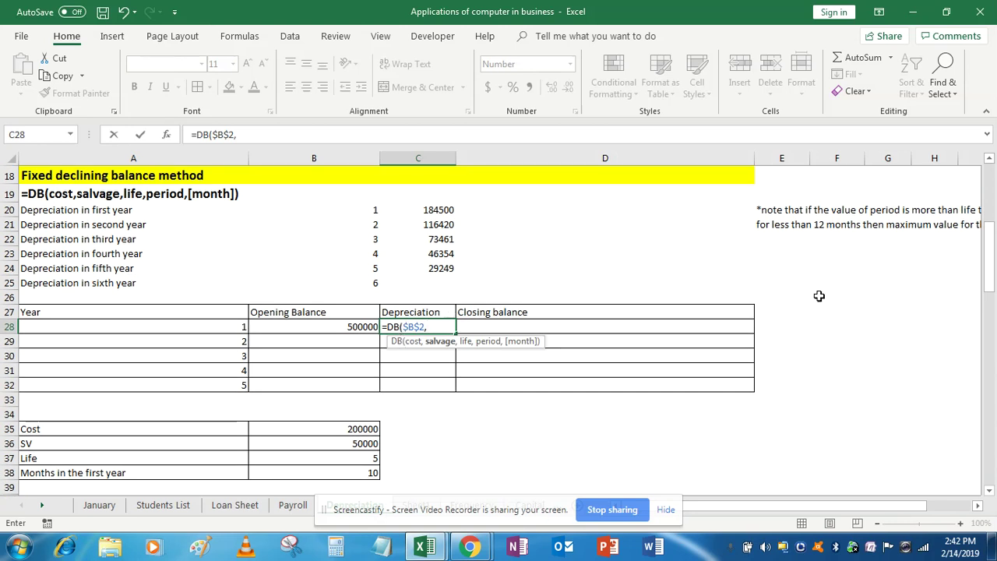
drag(985, 269, 985, 210)
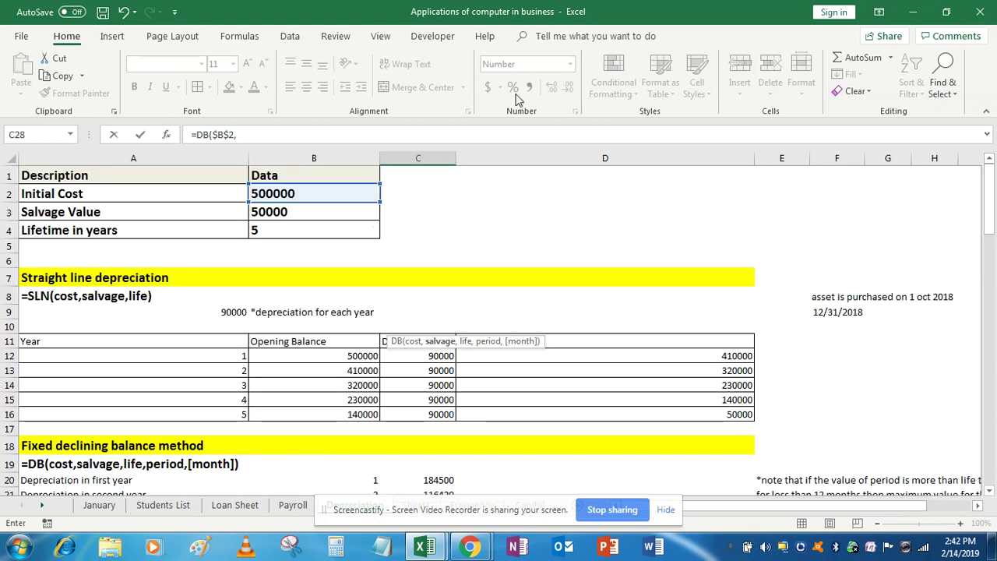
click(287, 211)
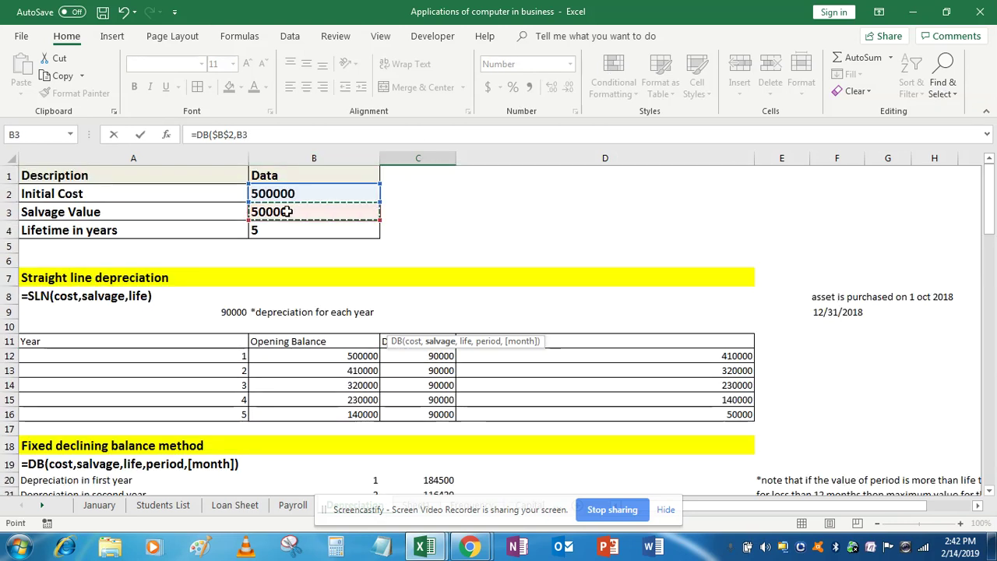
key(F4)
text(,)
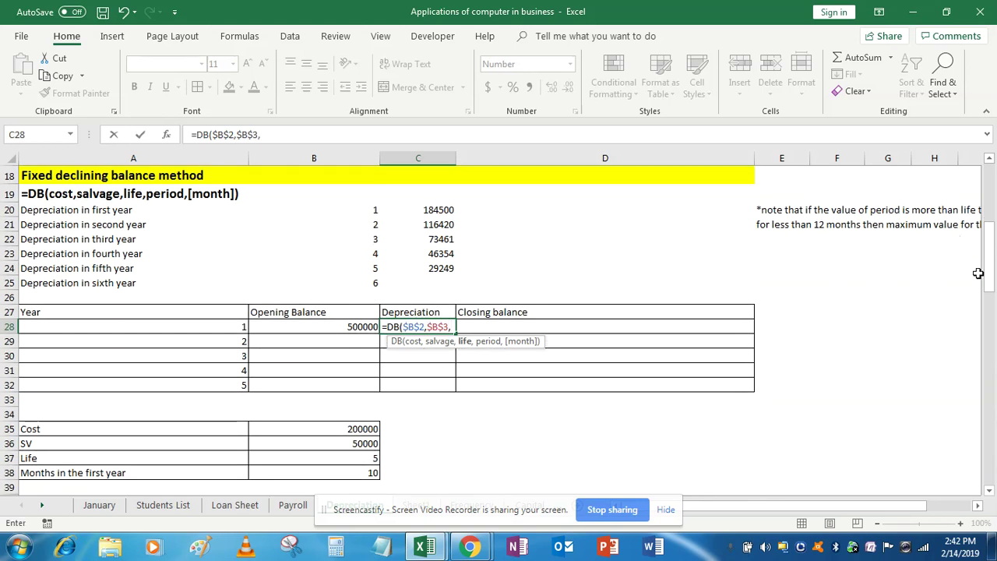
scroll(993, 278, up, 6)
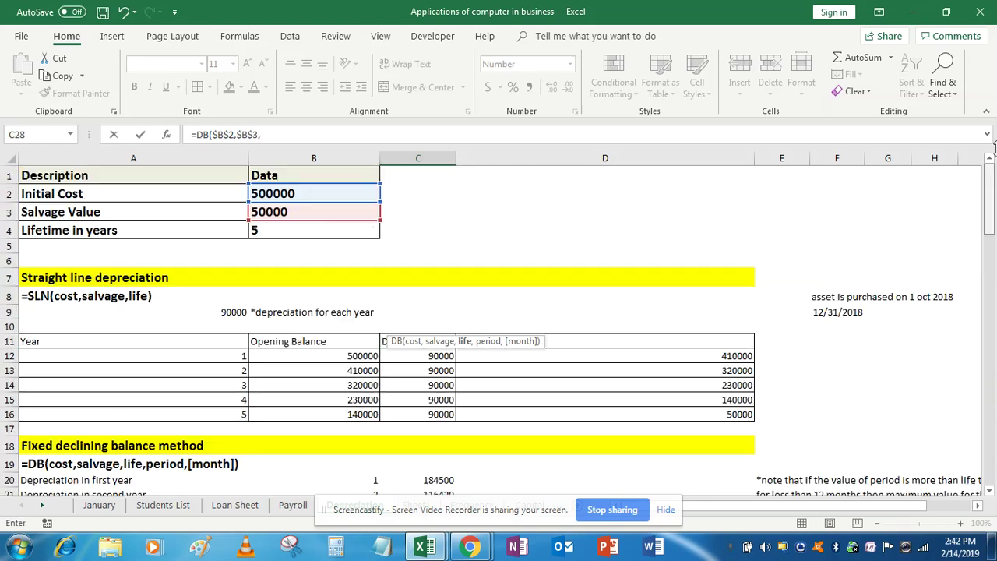
click(266, 230)
key(F4)
text(,)
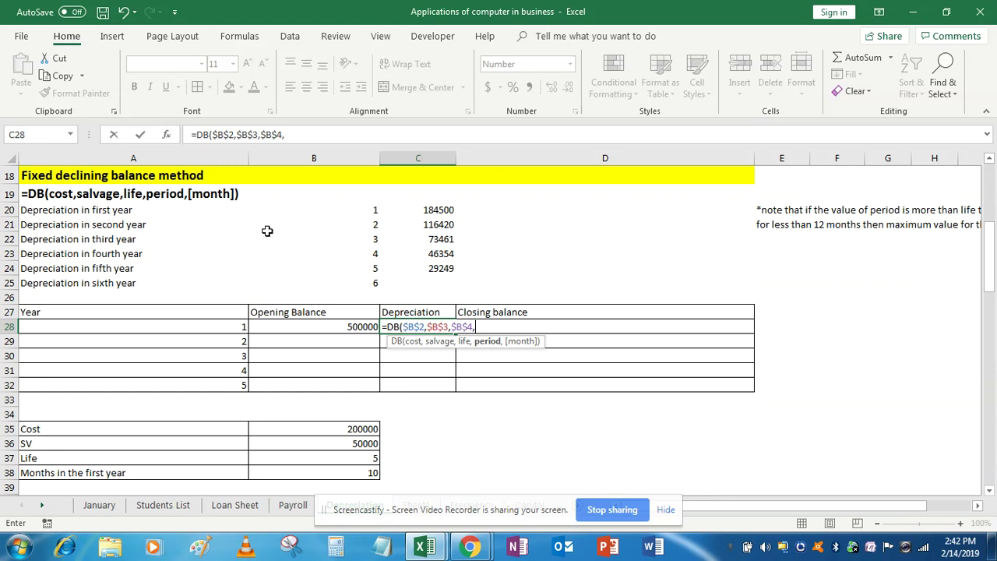
click(216, 324)
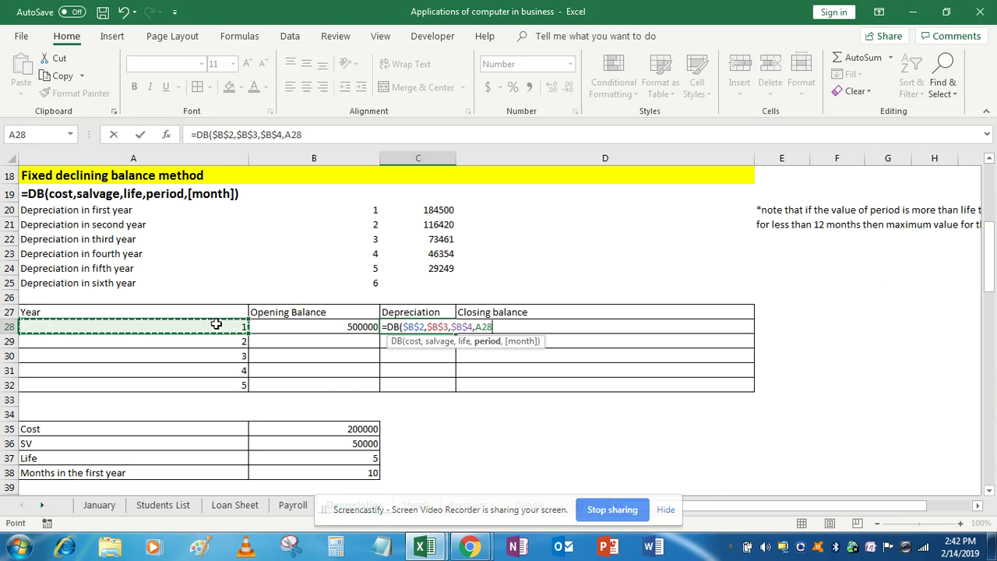
key(Return)
Compute the year 1 closing balance in D28 as =B28-C28, giving 315500
key(Up)
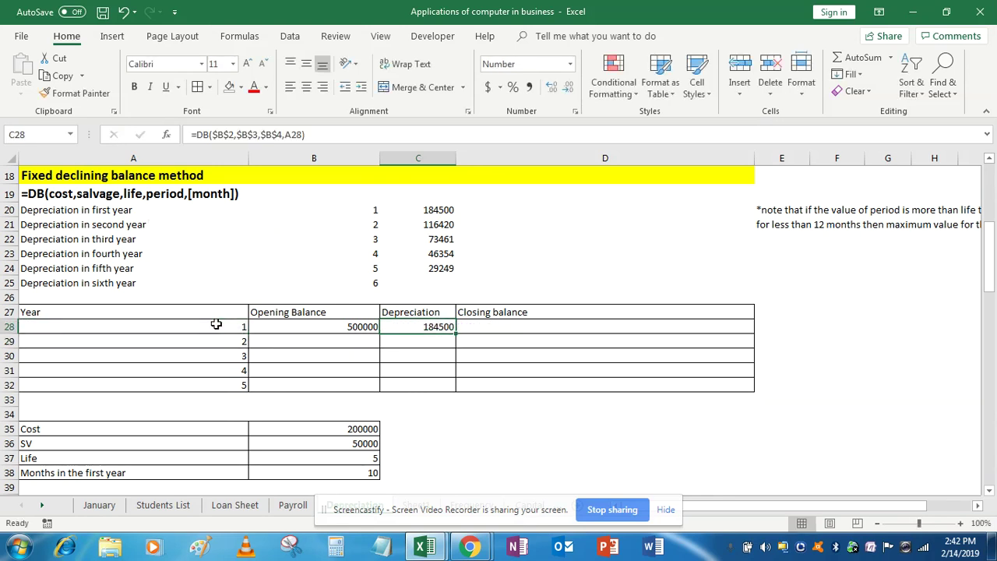
key(Right)
text(=)
key(Left)
key(Left)
text(-)
key(Left)
key(Return)
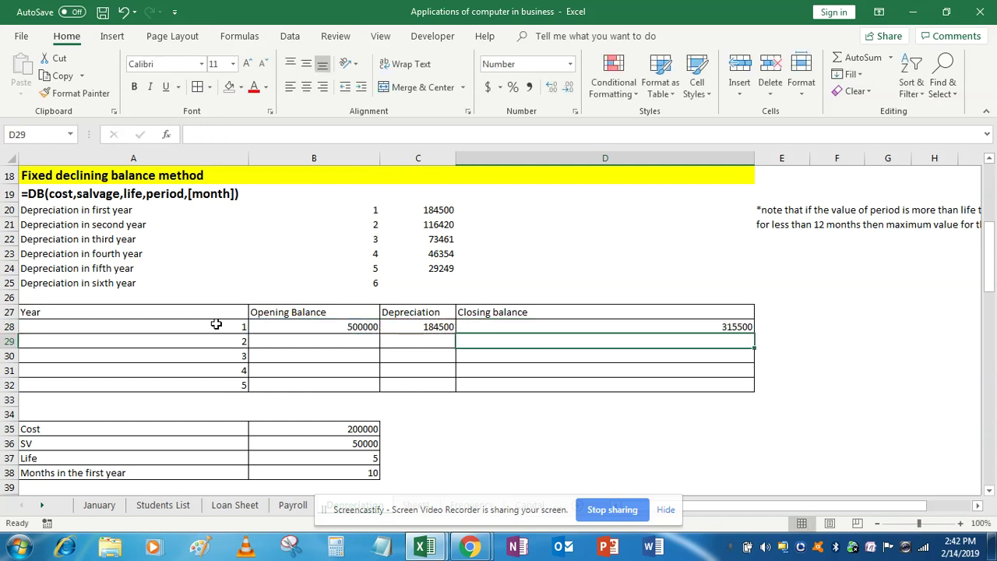
Set year 2's opening balance in B29 to =D28, the year 1 closing balance
key(Left)
key(Left)
text(=)
key(Right)
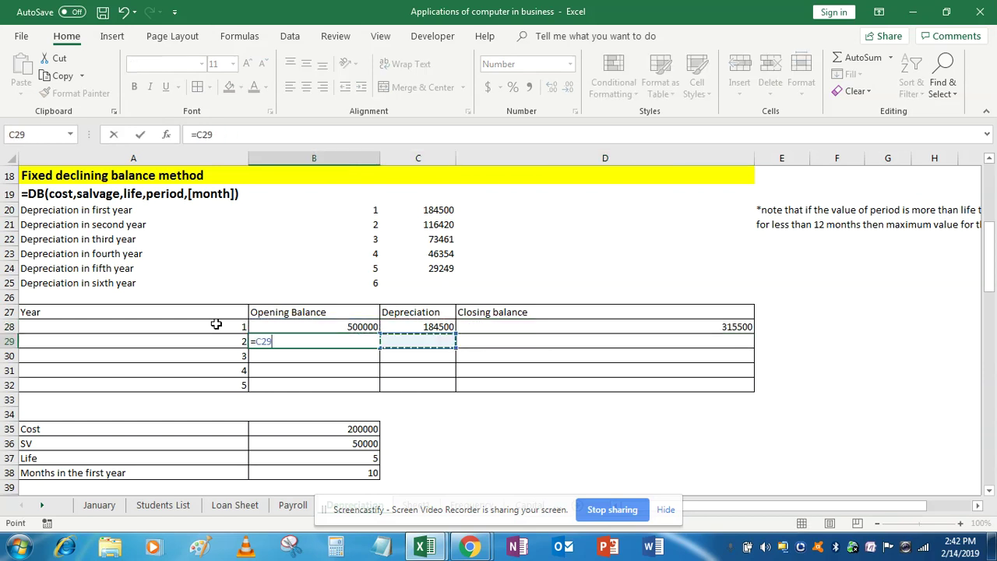
key(Right)
key(Up)
key(Return)
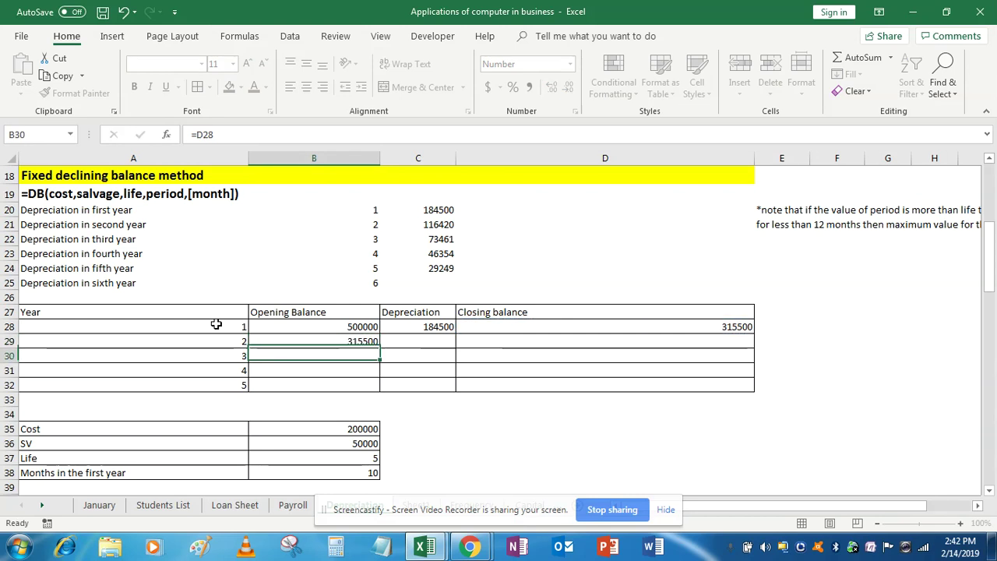
Fill the row 28 formulas into C29:D29, then fill B29:D32 down through year 5
key(Up)
key(Right)
key(ctrl+d)
key(Right)
key(ctrl+d)
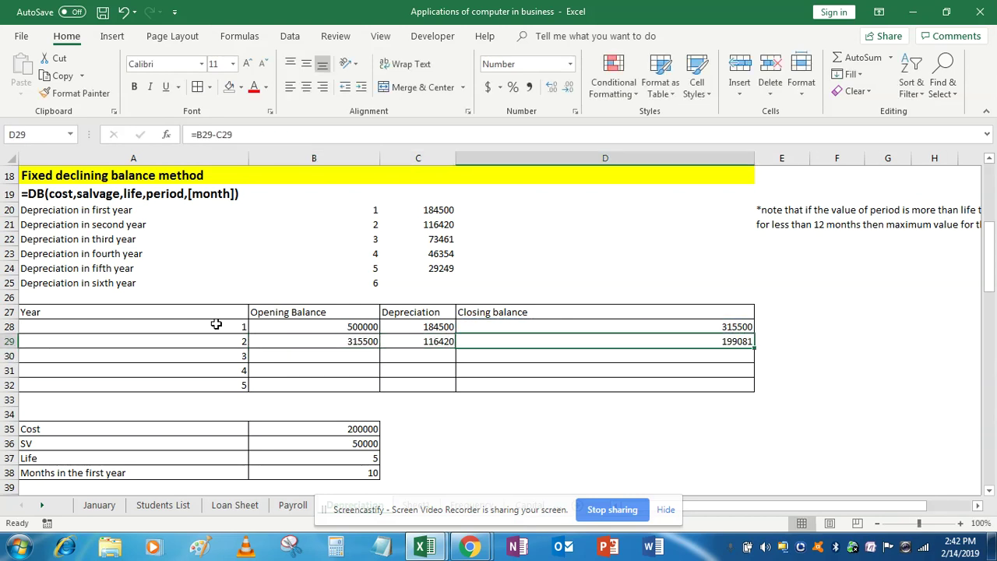
key(shift+Left)
key(shift+Left)
key(shift+Down)
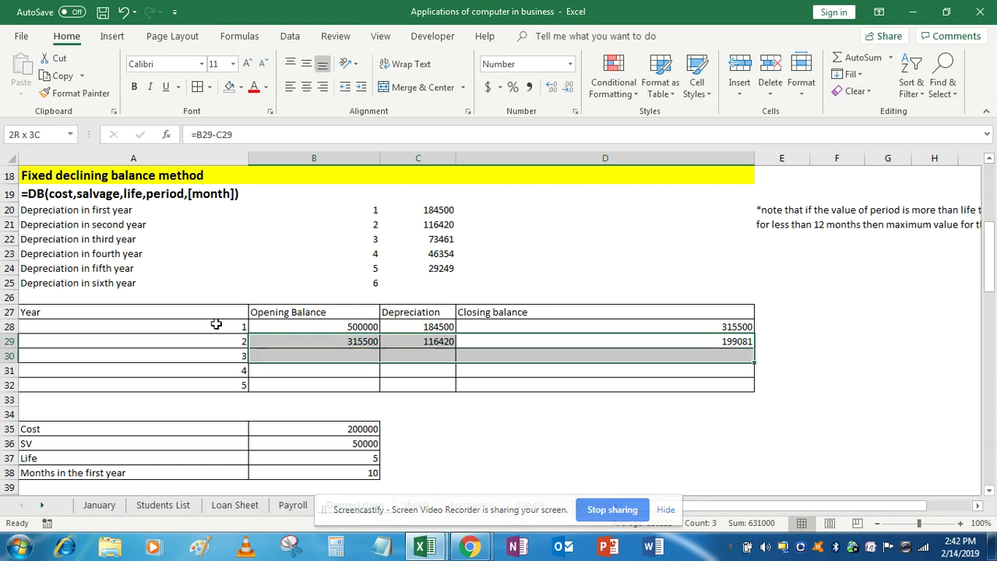
key(shift+Down)
key(shift+Down)
key(ctrl+d)
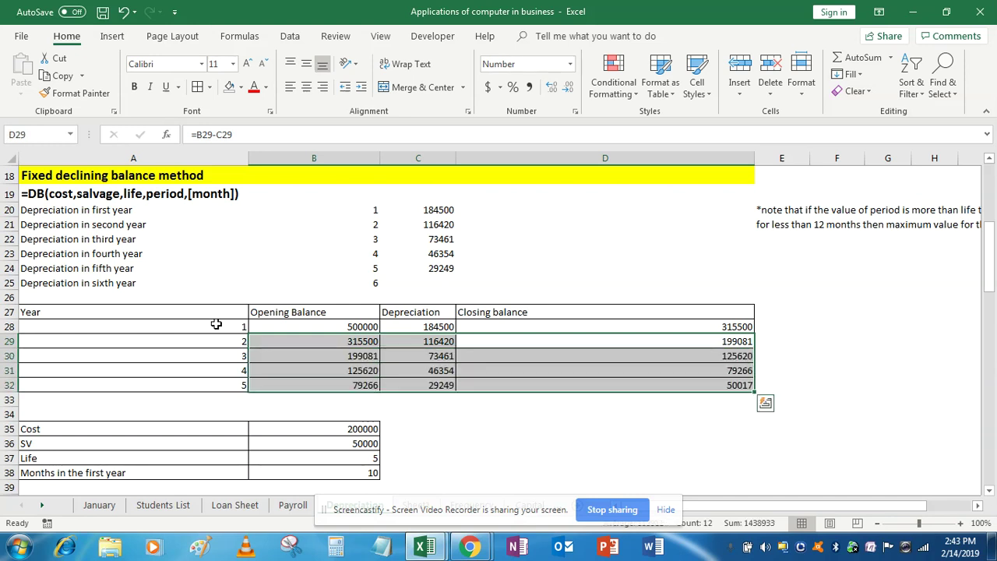
Review the opening balance formulas in the DB schedule, ending at 50017
key(Up)
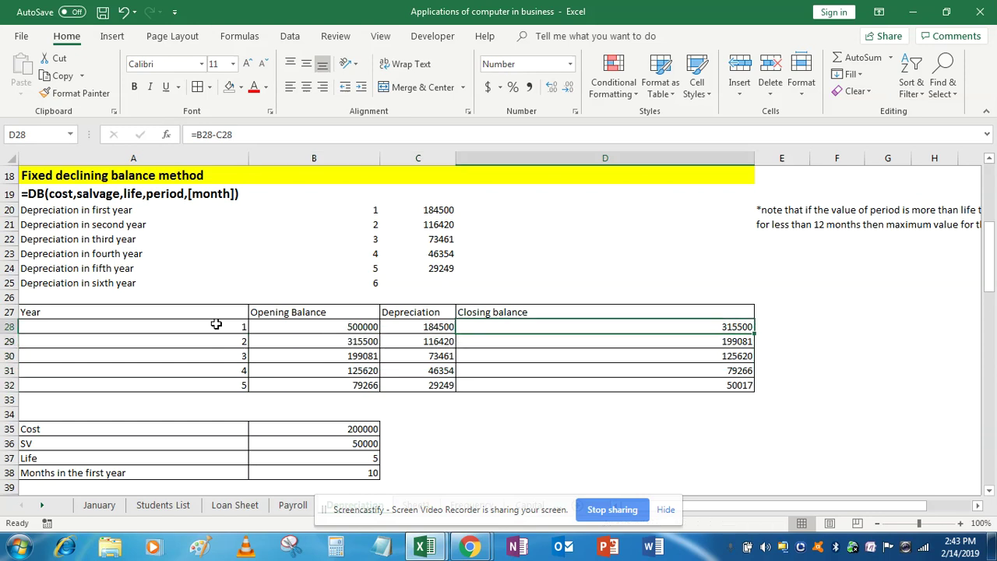
key(Left)
key(Left)
key(Down)
key(Down)
key(Down)
key(Up)
key(Up)
key(Up)
key(Up)
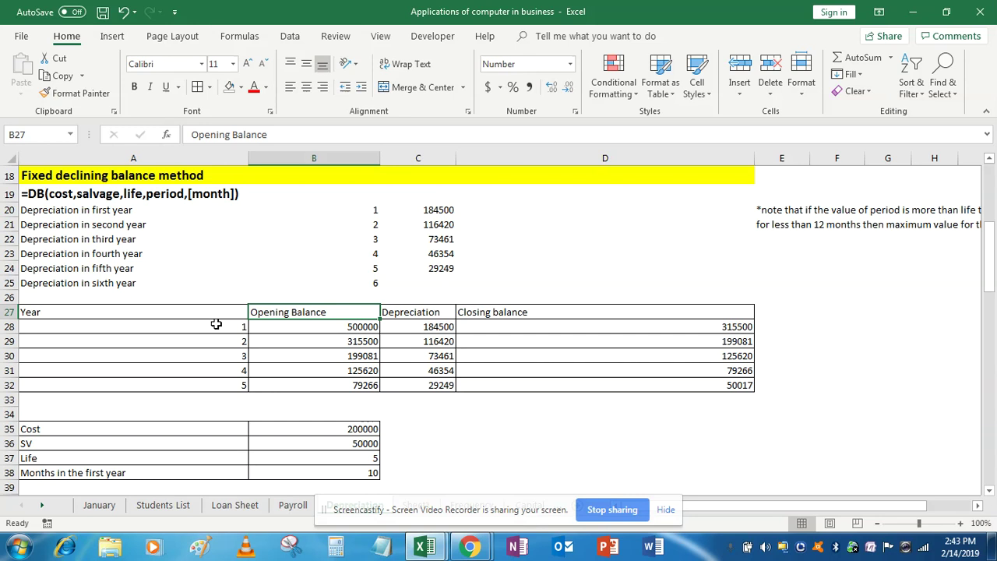
Rewrite the F9 date note as 'Year is ending on 31 Dec 2018'
key(Up)
key(Up)
key(Up)
key(Up)
key(Up)
key(Up)
key(Up)
key(Up)
key(Up)
key(Up)
key(Up)
key(Up)
key(Up)
key(Up)
key(Up)
key(Up)
key(Up)
key(Up)
key(Up)
key(Up)
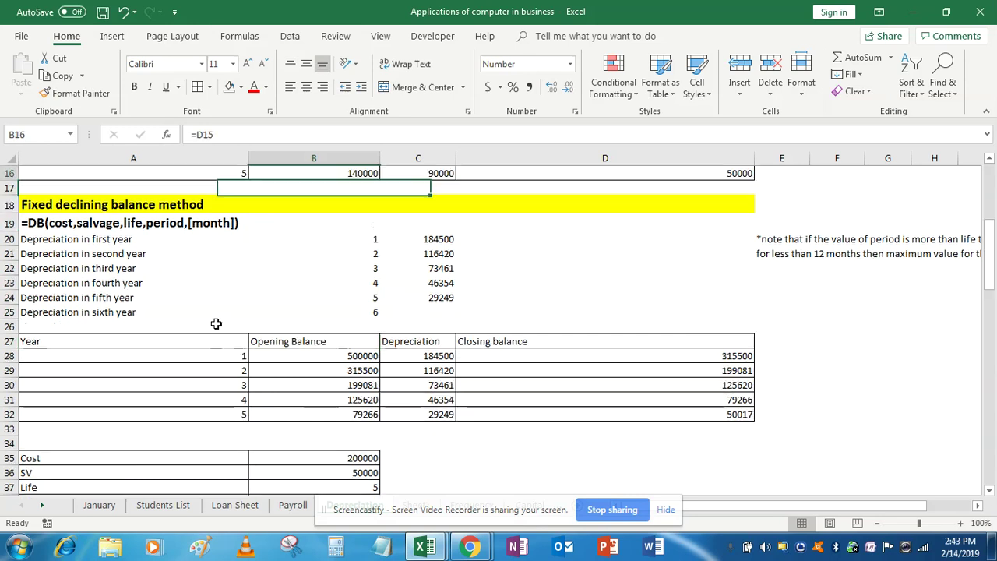
key(Down)
key(Down)
key(Down)
key(Down)
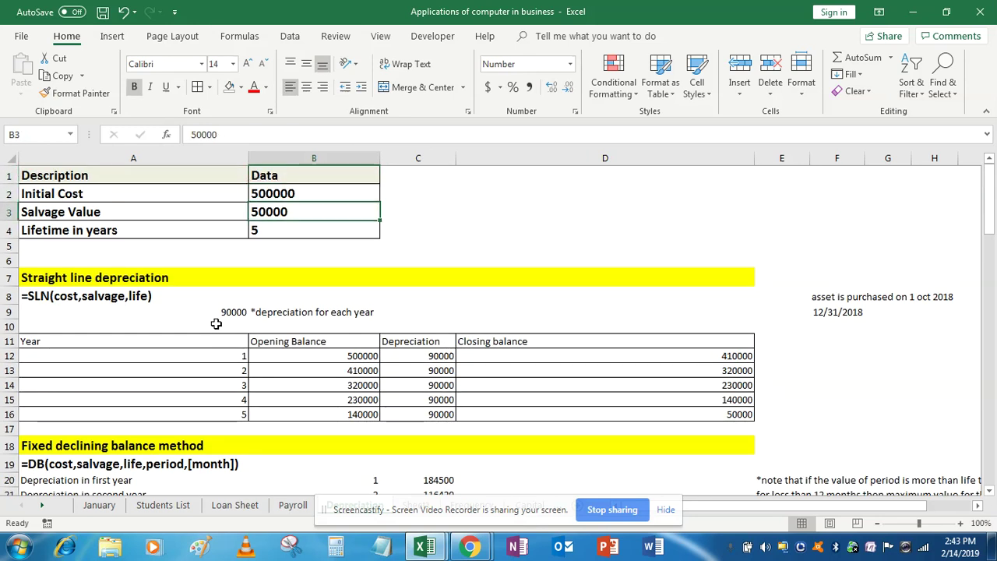
key(Right)
key(Right)
key(Right)
key(Down)
key(Down)
key(Down)
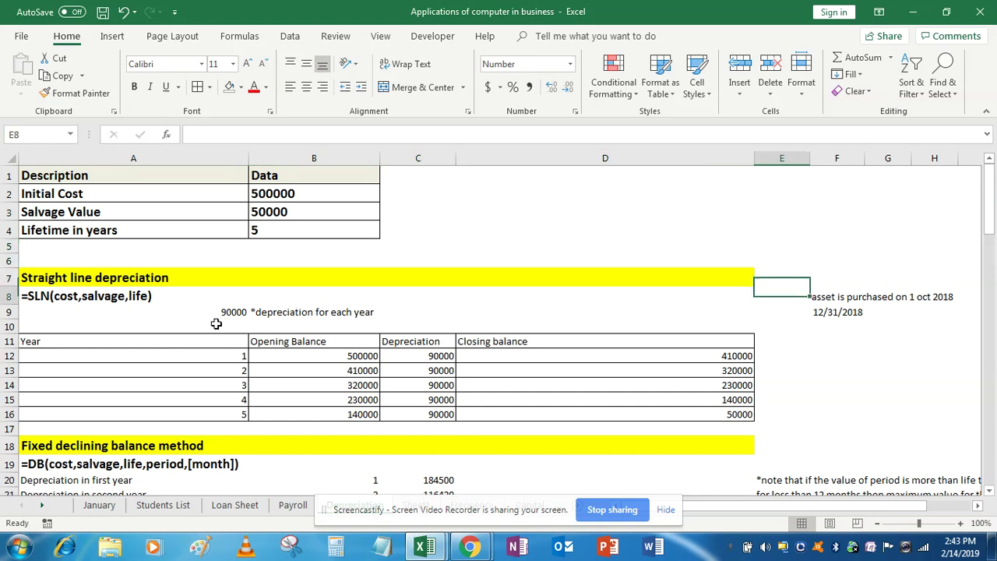
key(Right)
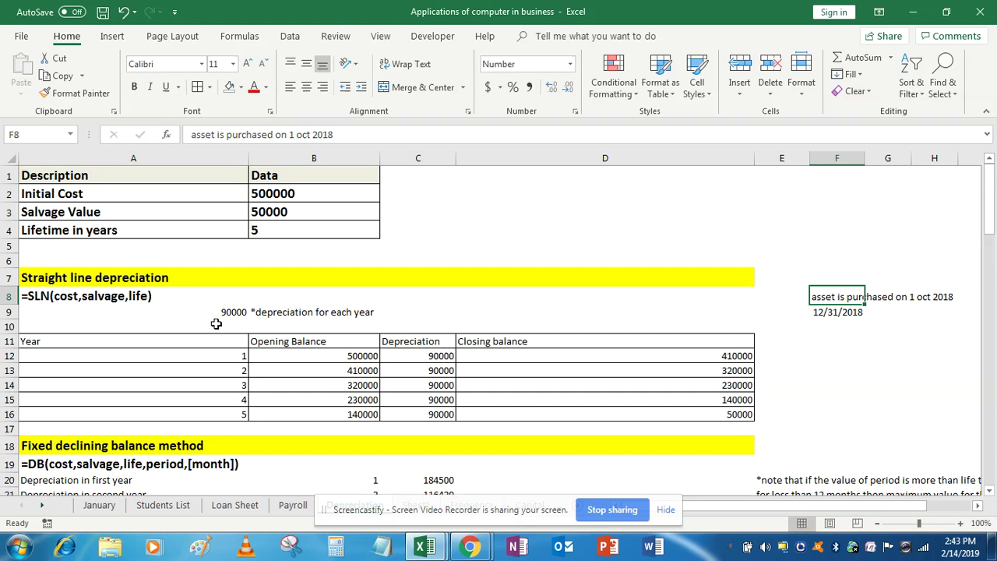
key(Down)
click(192, 134)
key(Caps_Lock)
text(Y)
key(Caps_Lock)
text(ear i)
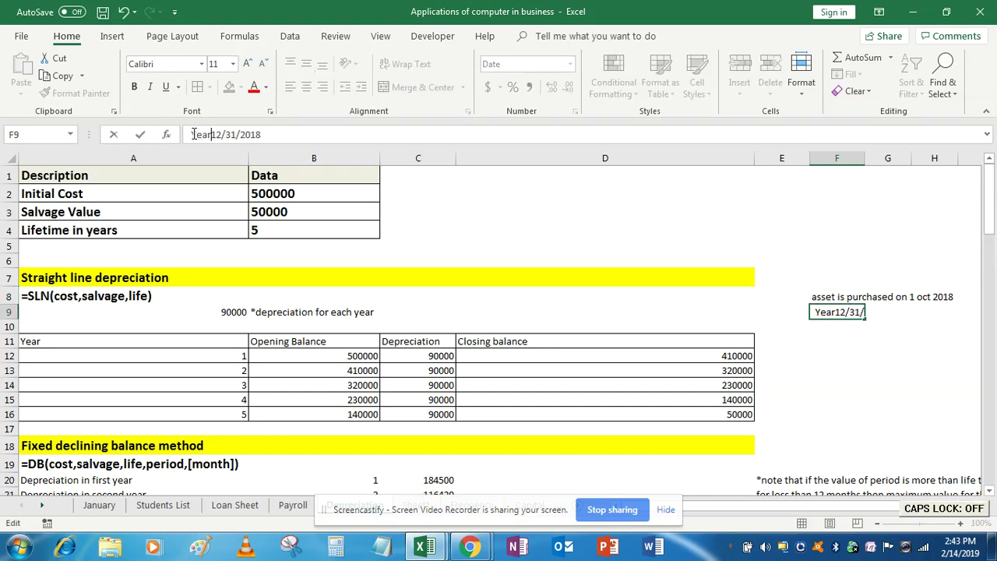
text(s ending on)
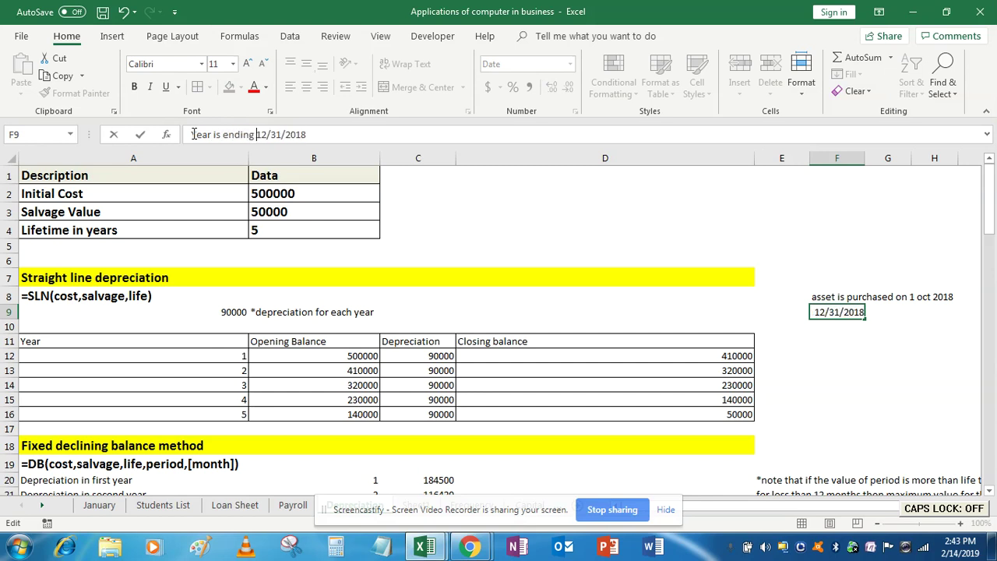
key(shift+Right)
key(shift+Right)
key(shift+Right)
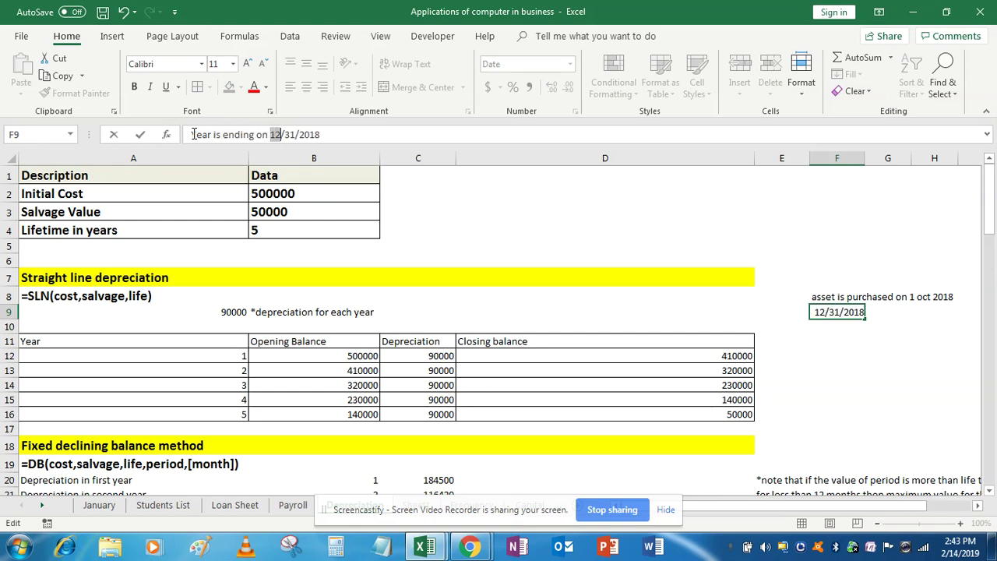
key(BackSpace)
text(Dec)
key(Delete)
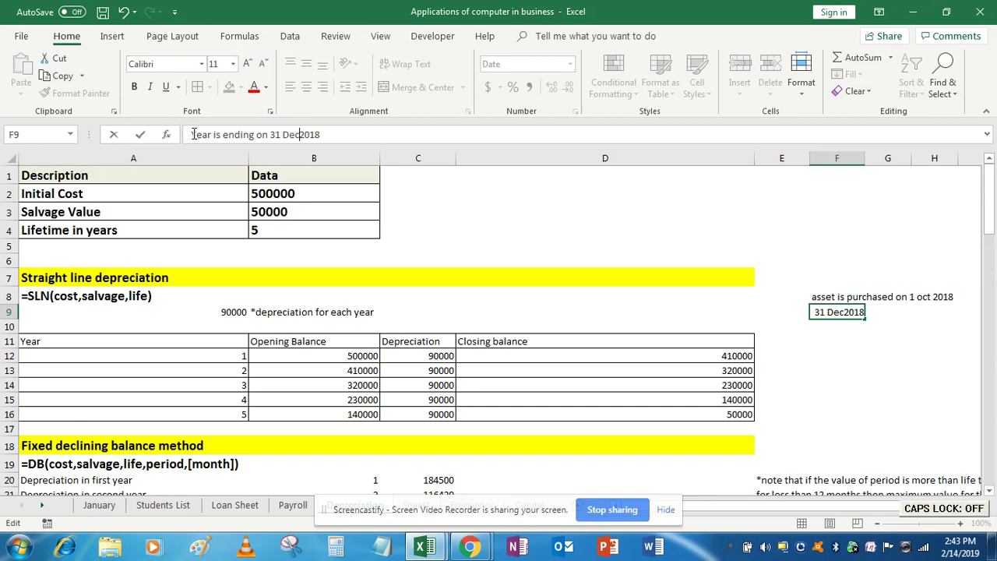
key(Return)
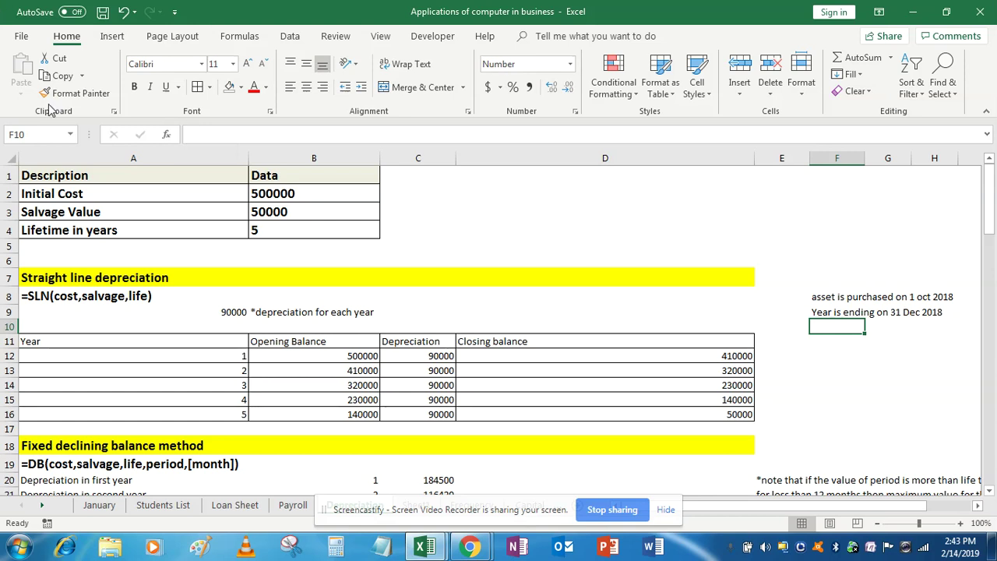
click(171, 358)
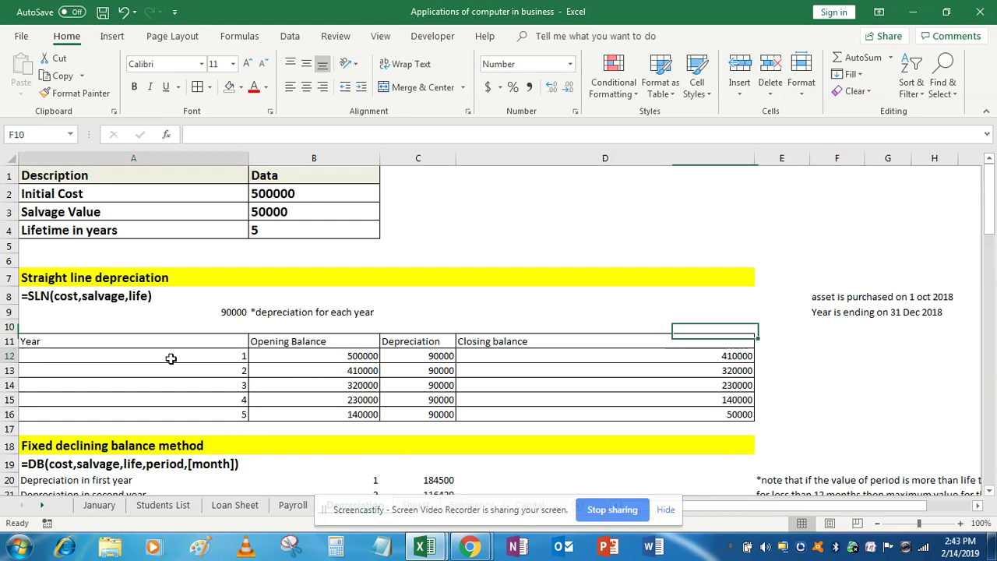